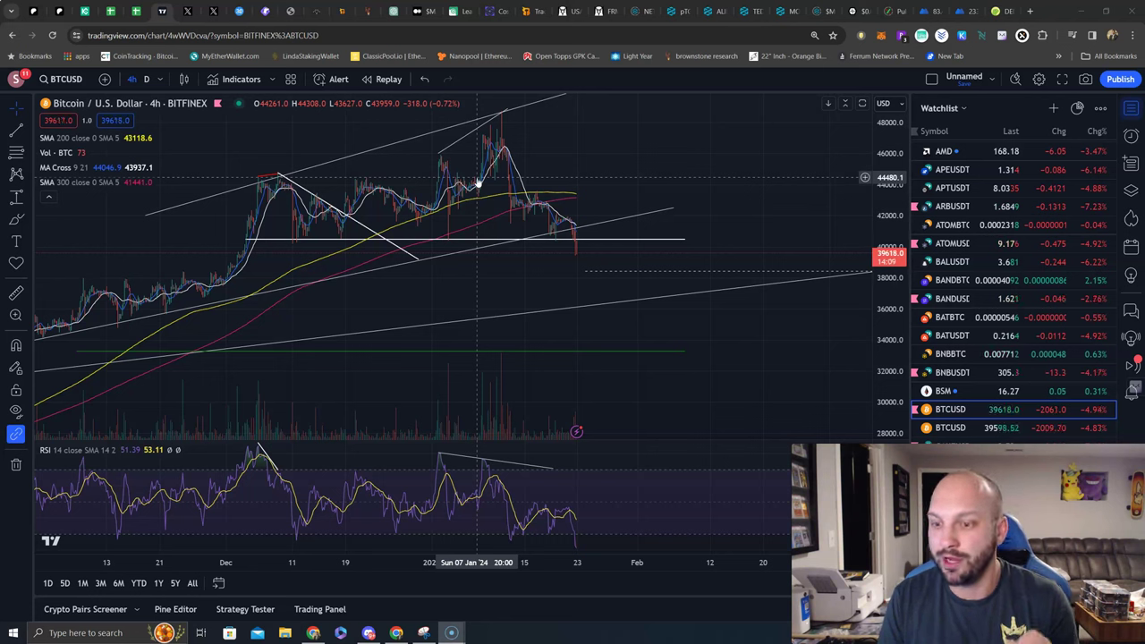
Step: Examine the BTCUSD 4-hour chart around the broken white support, the dashed target level and the green support line
{"action": "left_click", "coordinate": [631, 233]}
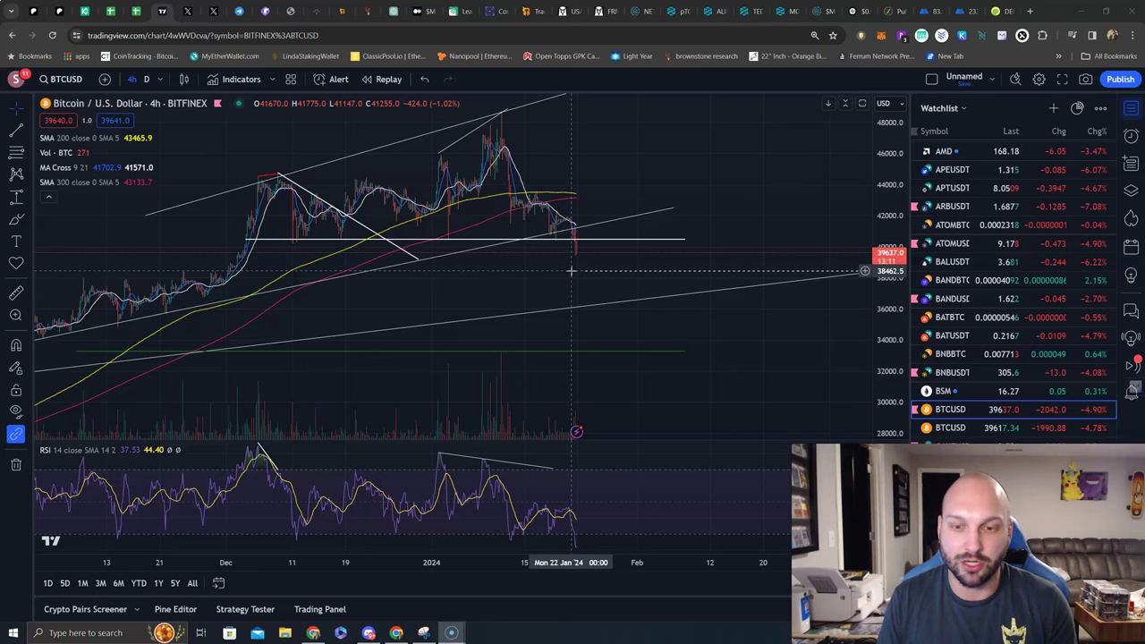
{"action": "scroll", "coordinate": [537, 376], "scroll_direction": "down", "scroll_amount": 2}
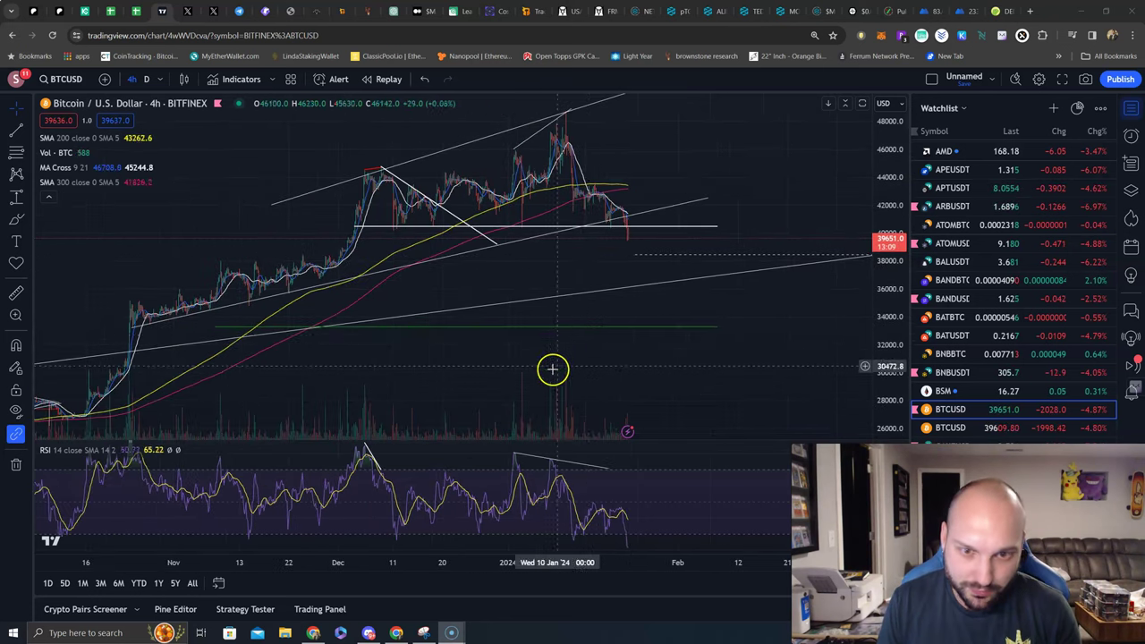
{"action": "scroll", "coordinate": [644, 286], "scroll_direction": "up", "scroll_amount": 2}
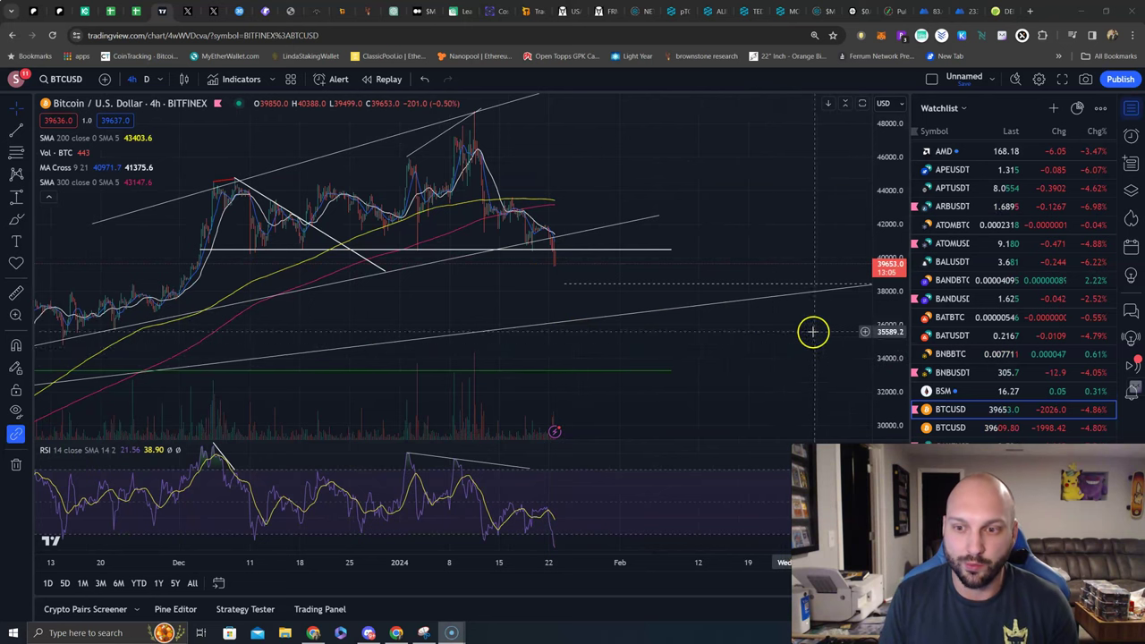
{"action": "left_click_drag", "start_coordinate": [814, 332], "coordinate": [768, 334]}
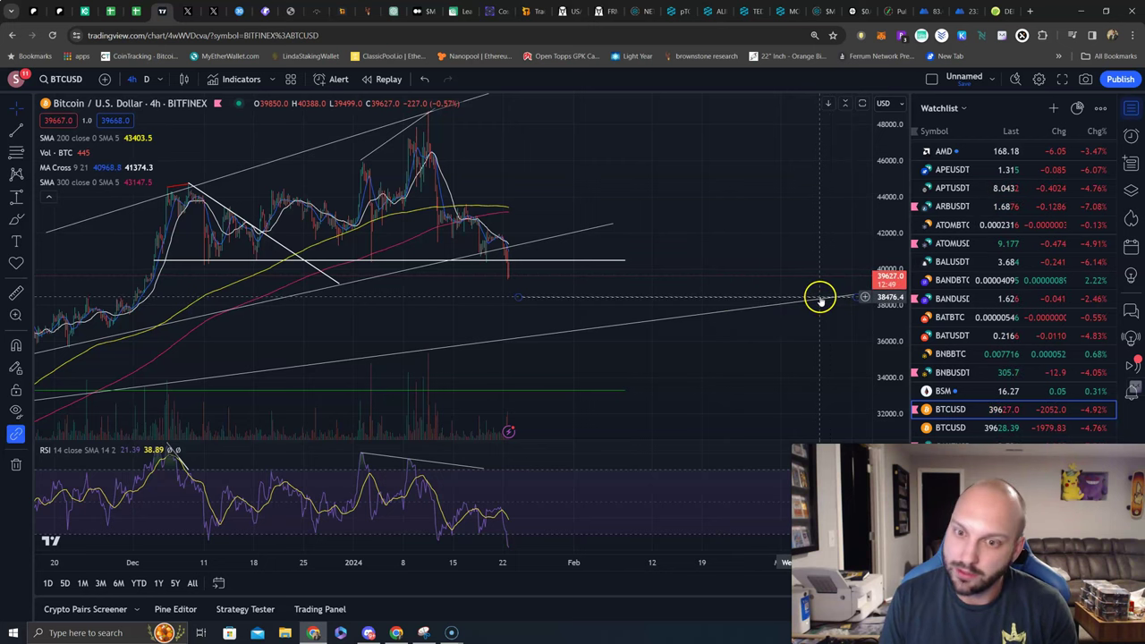
{"action": "scroll", "coordinate": [598, 380], "scroll_direction": "down", "scroll_amount": 2}
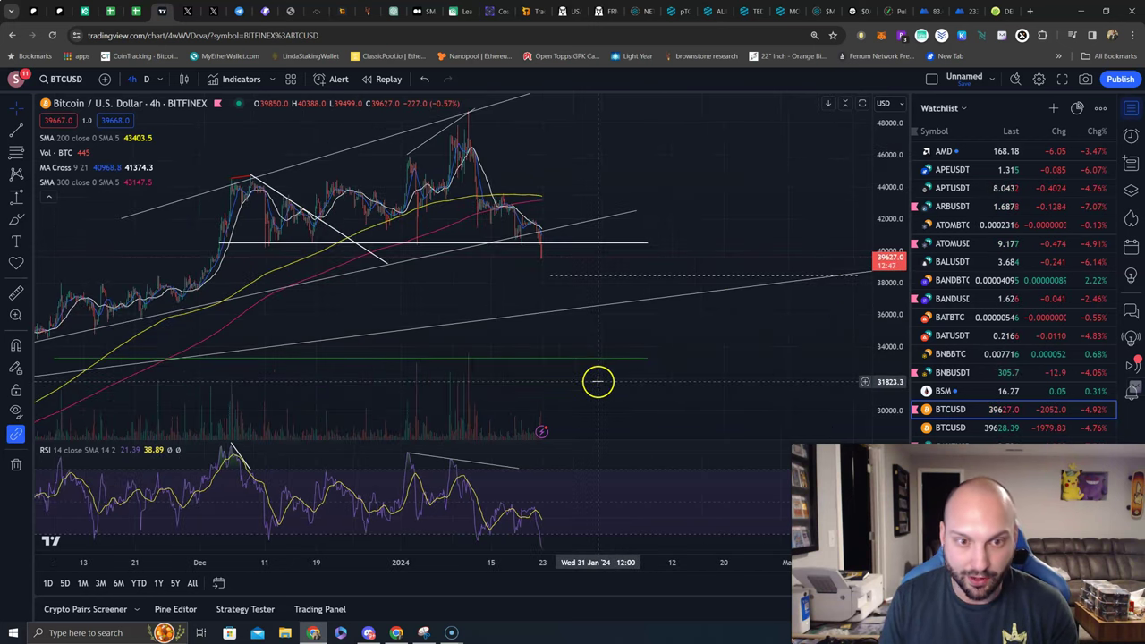
{"action": "left_click", "coordinate": [607, 359]}
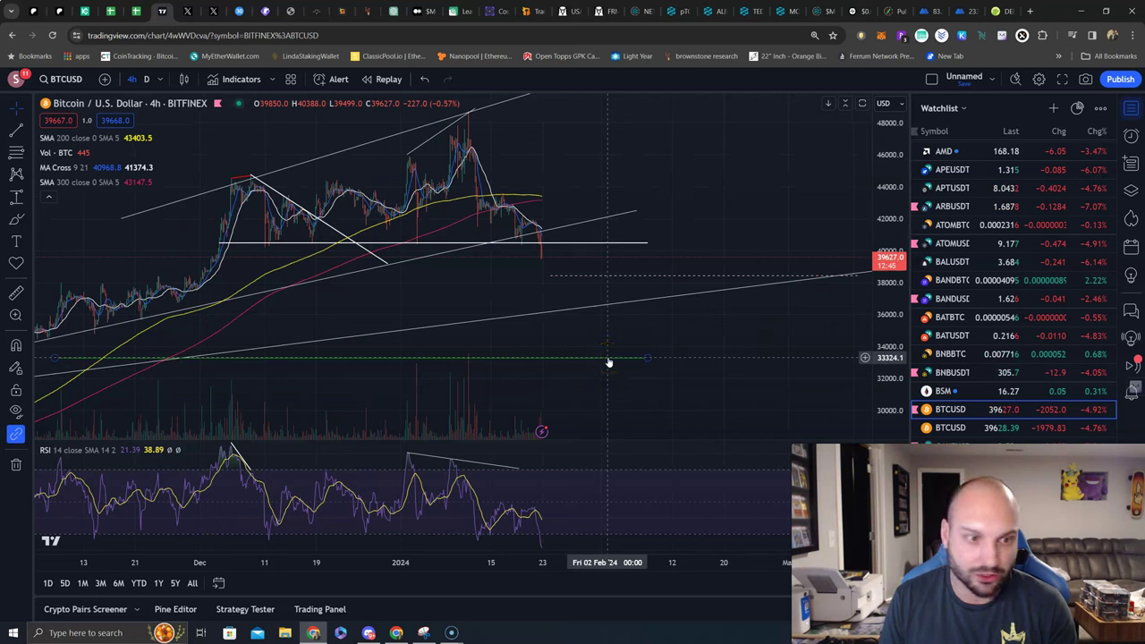
{"action": "left_click", "coordinate": [220, 309]}
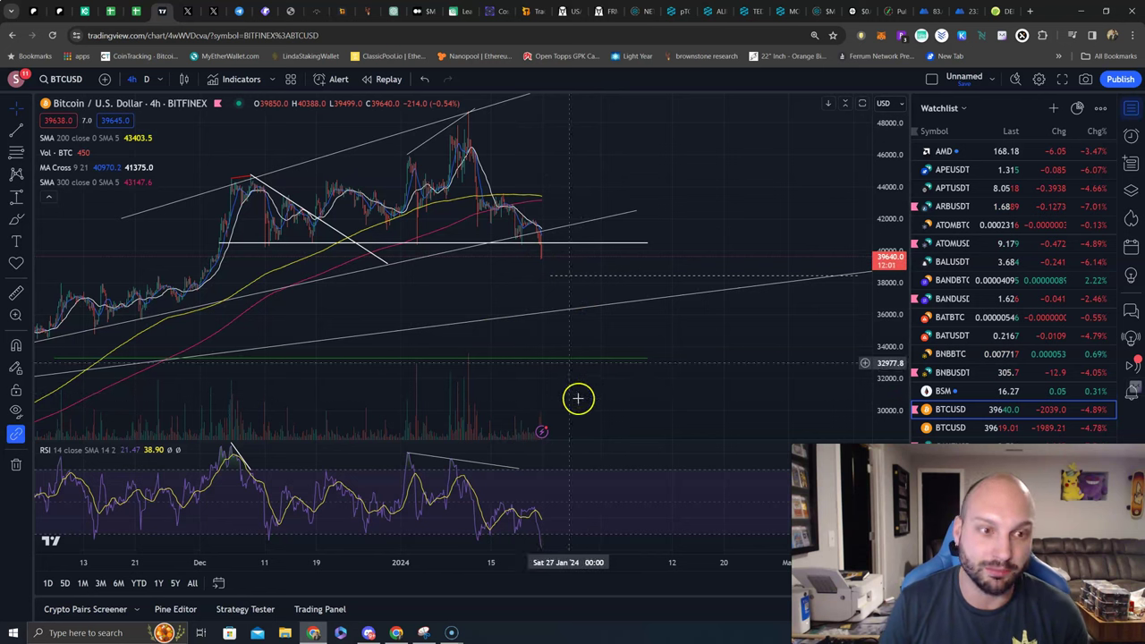
Step: Measure Bitcoin's percentage drop from its January peak to the current price with a price range, and remove the measurement
{"action": "left_click", "coordinate": [16, 197]}
{"action": "left_click", "coordinate": [567, 111]}
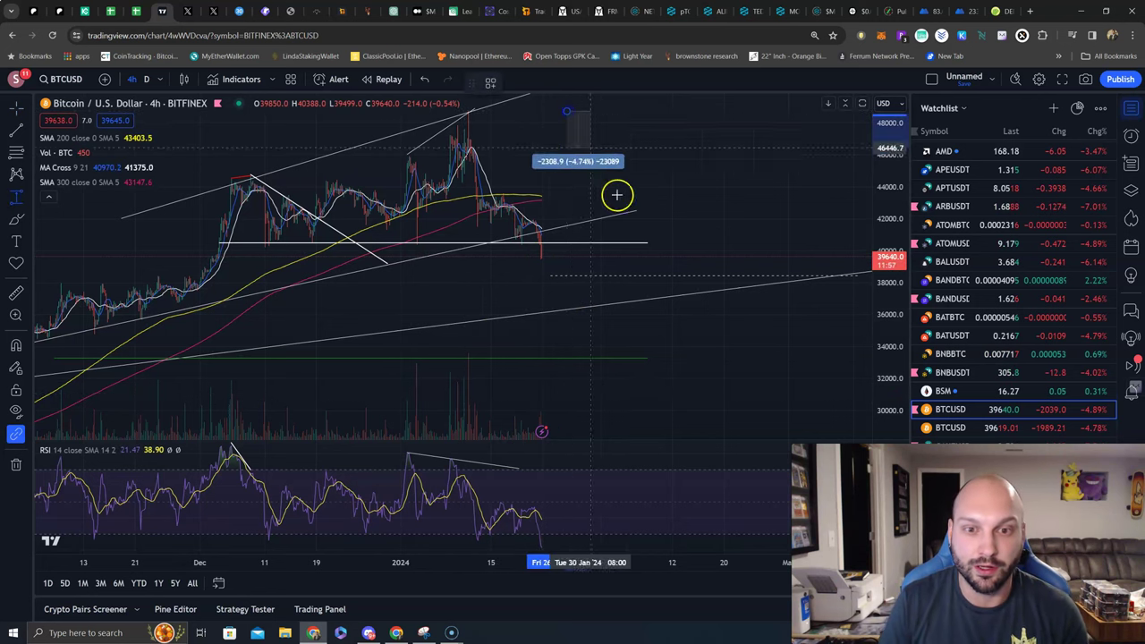
{"action": "left_click", "coordinate": [628, 256]}
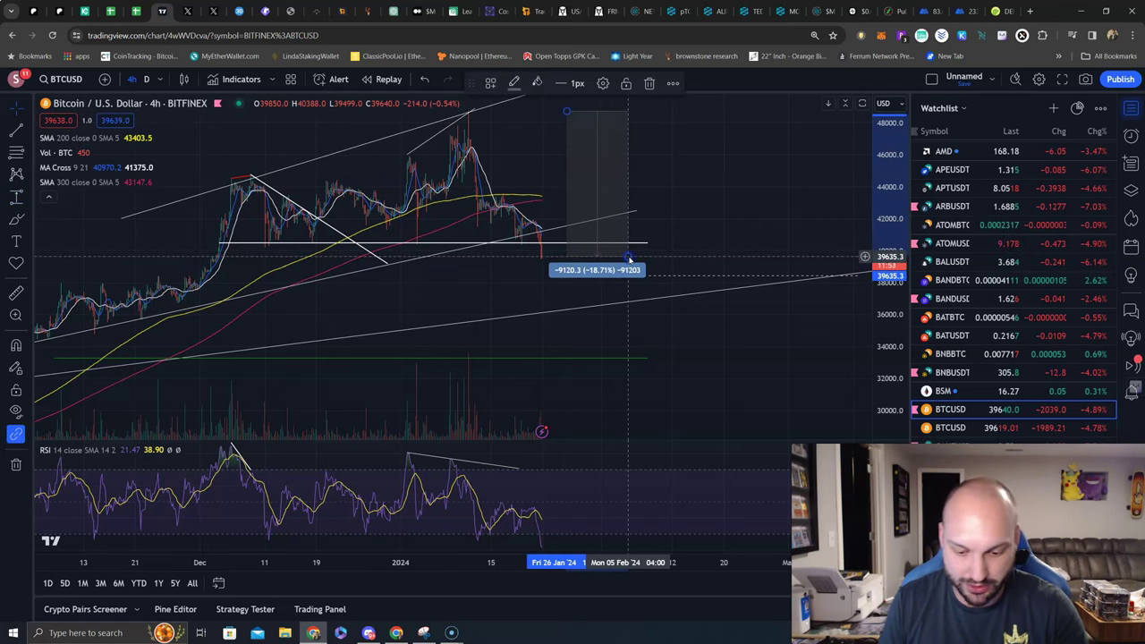
{"action": "left_click", "coordinate": [628, 257]}
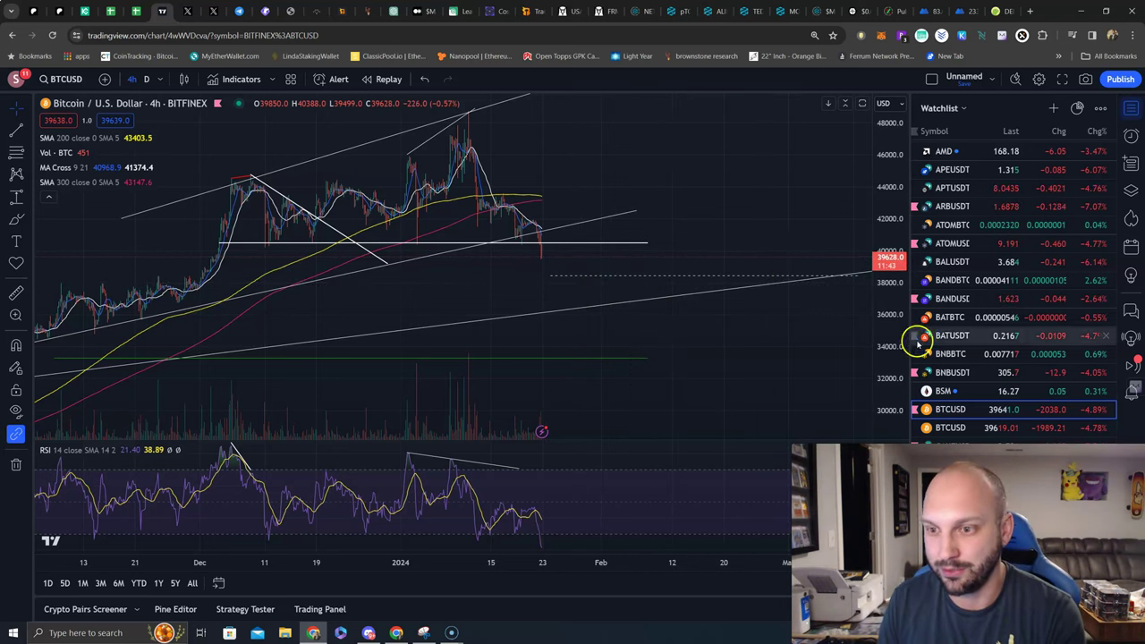
Step: Bring up the ARBUSDT chart and, after reviewing it, the BANDUSDT chart
{"action": "left_click", "coordinate": [936, 208]}
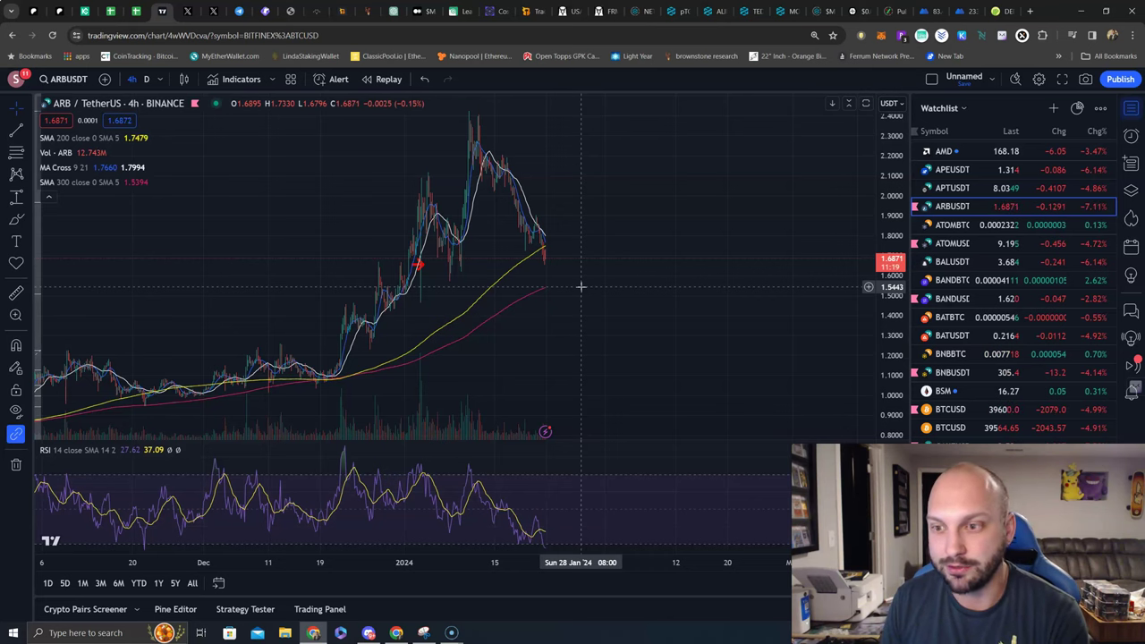
{"action": "left_click", "coordinate": [951, 297]}
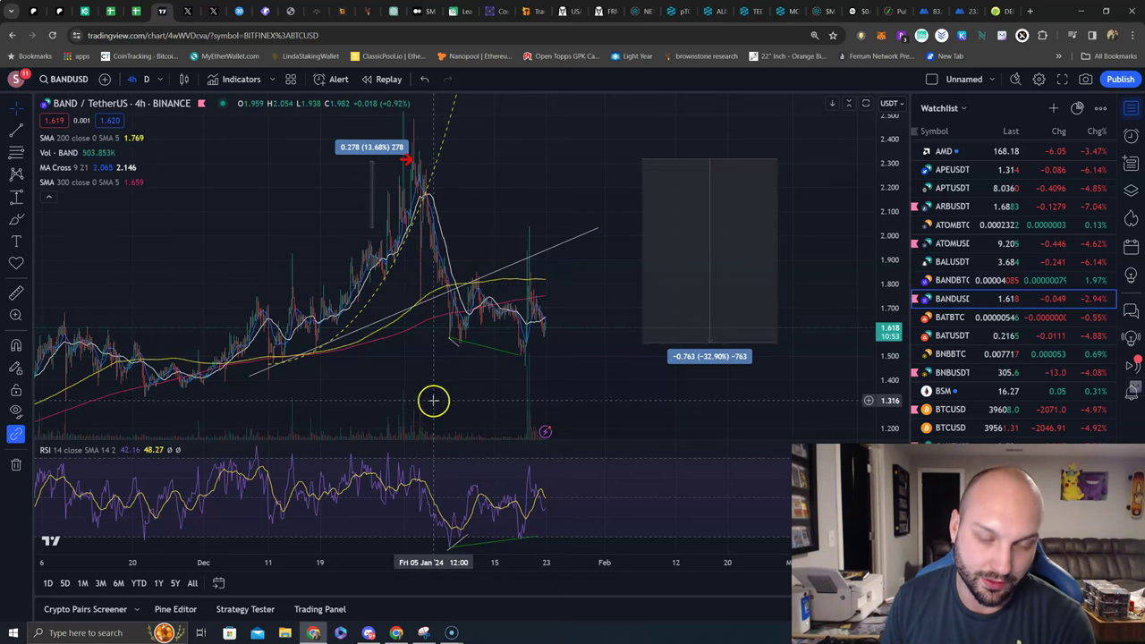
{"action": "scroll", "coordinate": [430, 365], "scroll_direction": "up", "scroll_amount": 1}
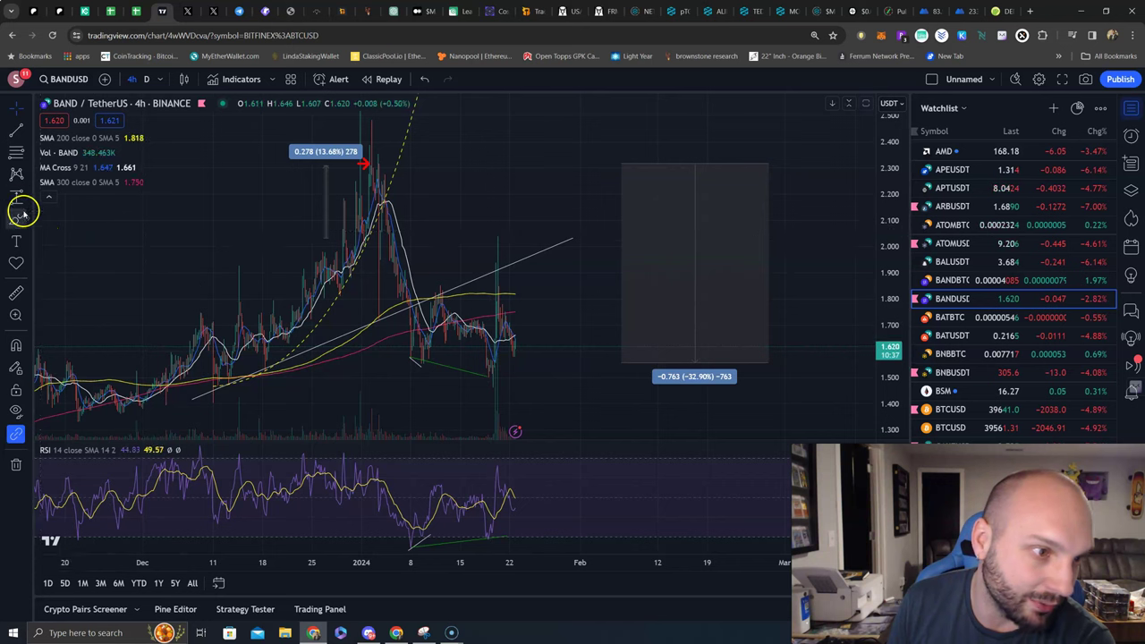
Step: Measure the BAND range from about 1.502 to 1.650, and raise the lower end of the large price range to about 1.621
{"action": "left_click", "coordinate": [517, 376], "text": "shift"}
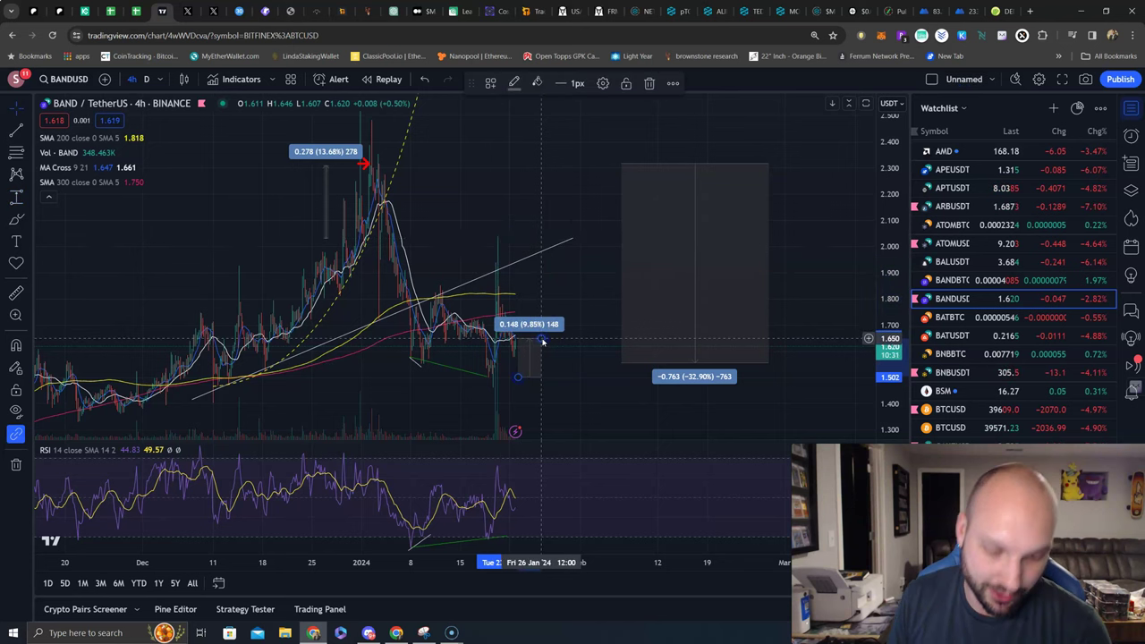
{"action": "left_click", "coordinate": [542, 340]}
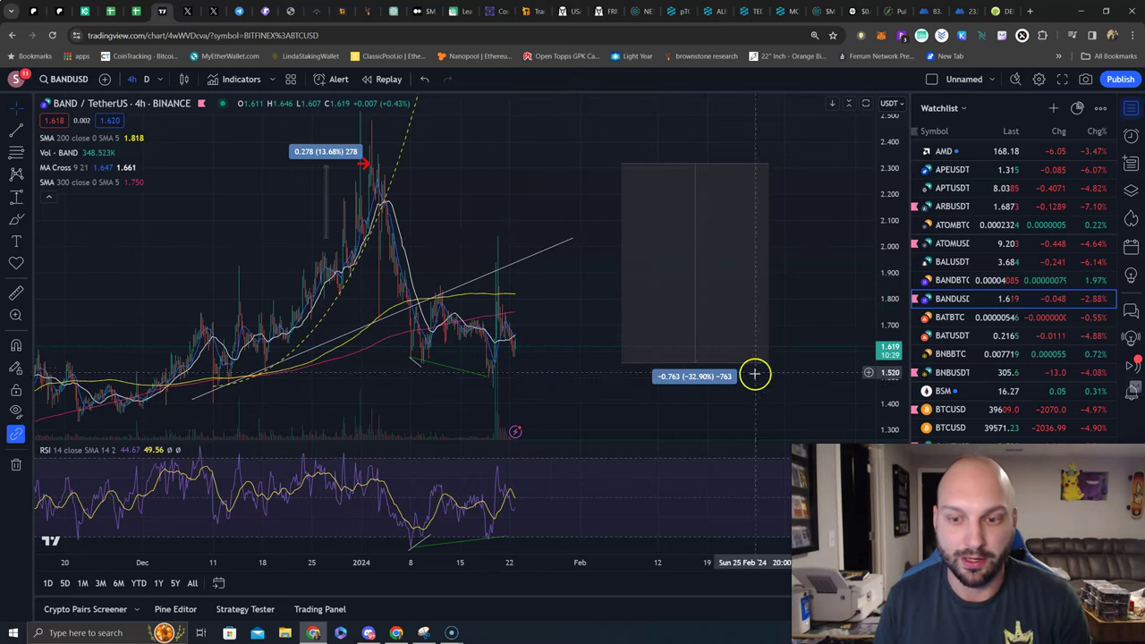
{"action": "left_click_drag", "start_coordinate": [762, 367], "coordinate": [766, 349]}
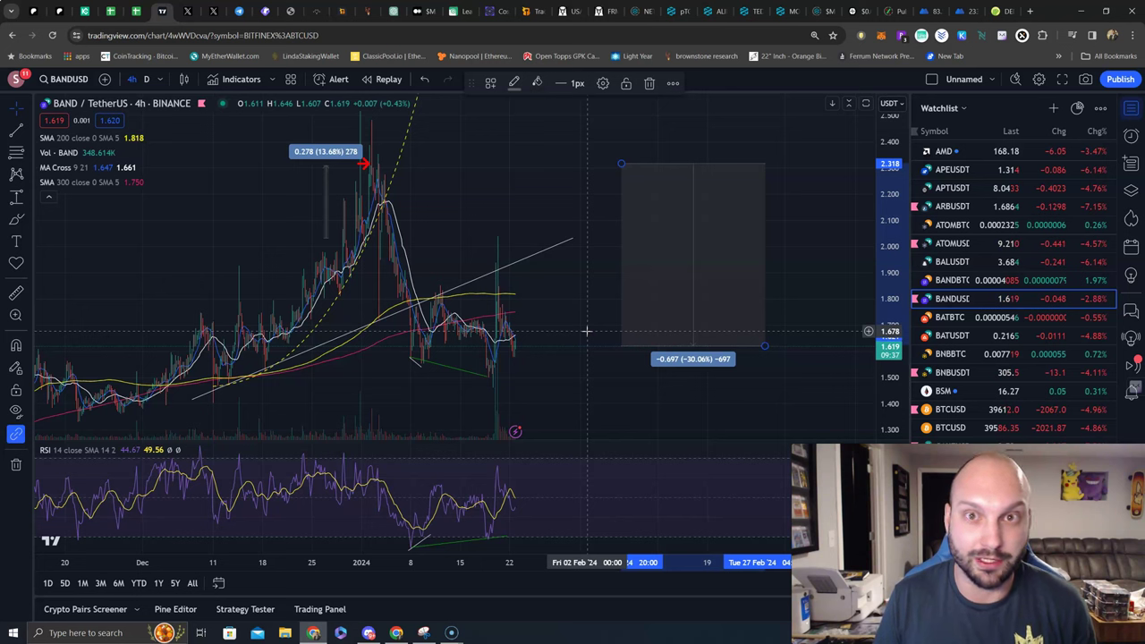
Step: Review the BNBUSDT chart from the watchlist, and examine the CAKEUSDT chart around its rising trendline and moving averages
{"action": "scroll", "coordinate": [974, 402], "scroll_direction": "down", "scroll_amount": 2}
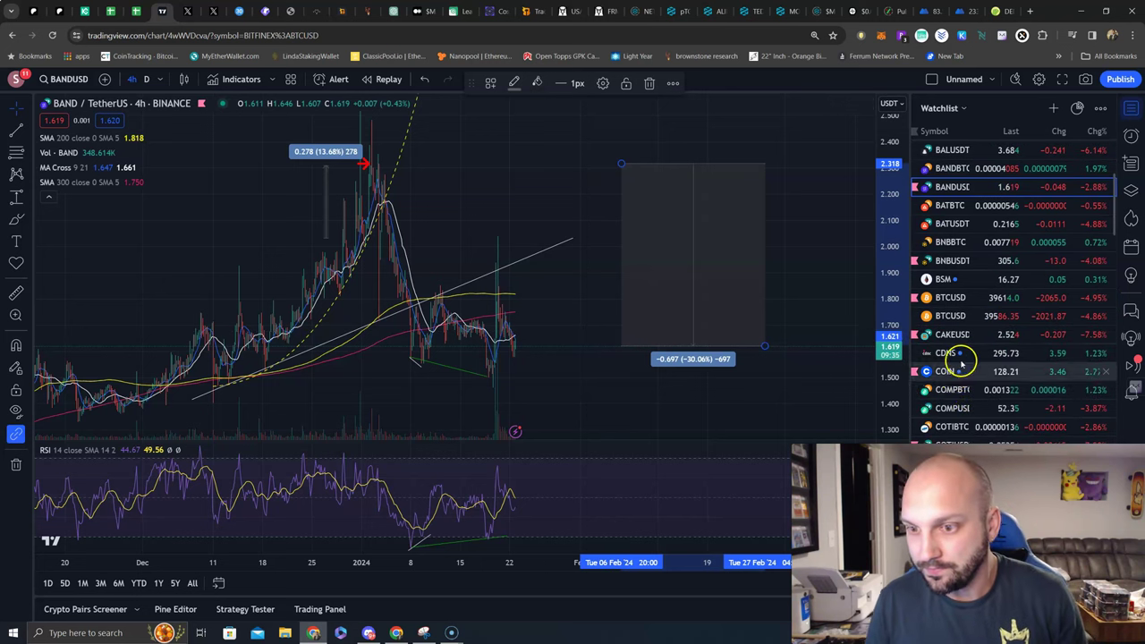
{"action": "left_click", "coordinate": [952, 205]}
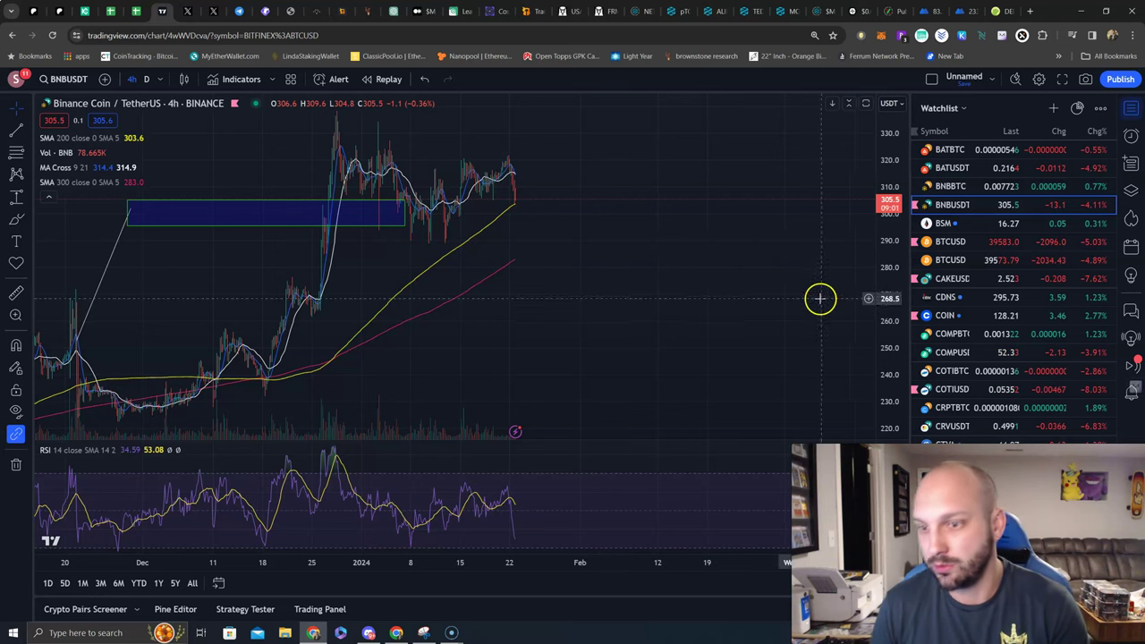
{"action": "left_click", "coordinate": [921, 278]}
{"action": "scroll", "coordinate": [680, 329], "scroll_direction": "down", "scroll_amount": 3}
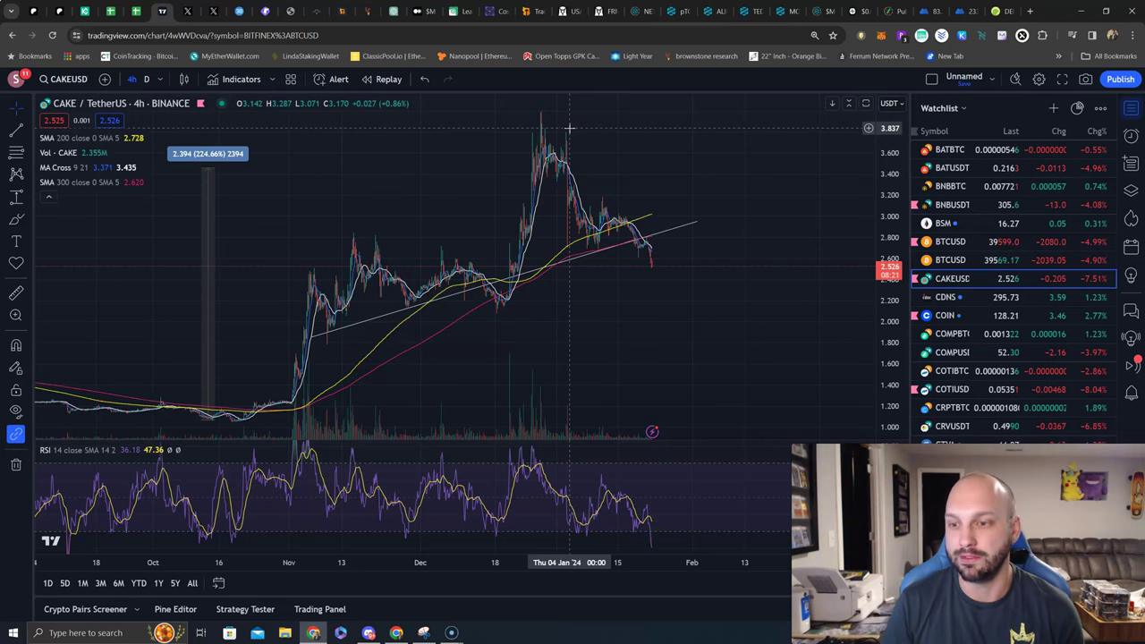
{"action": "left_click", "coordinate": [711, 190]}
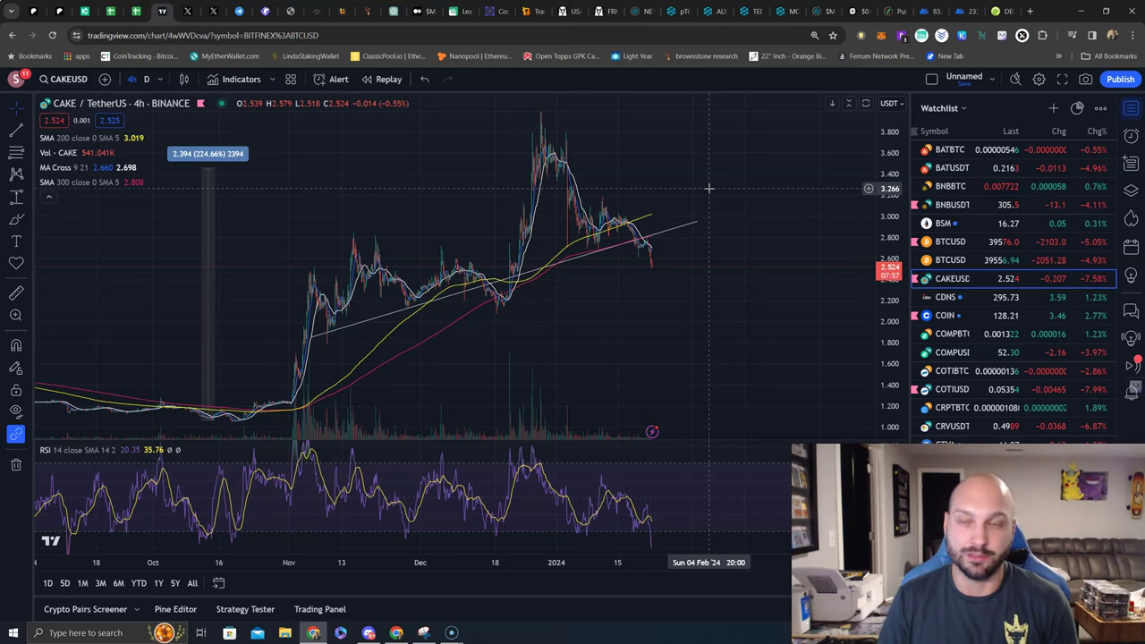
Step: Open the COIN chart and examine its pullback against the Fibonacci retracement levels and the 200 and 300 moving averages
{"action": "left_click", "coordinate": [950, 316]}
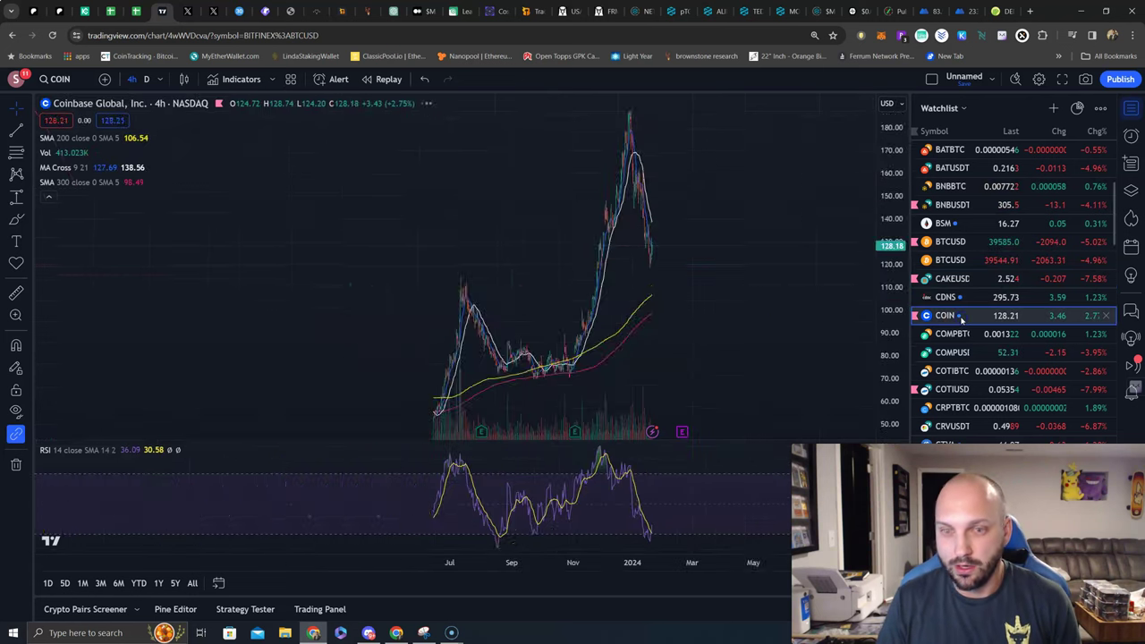
{"action": "scroll", "coordinate": [716, 319], "scroll_direction": "up", "scroll_amount": 5}
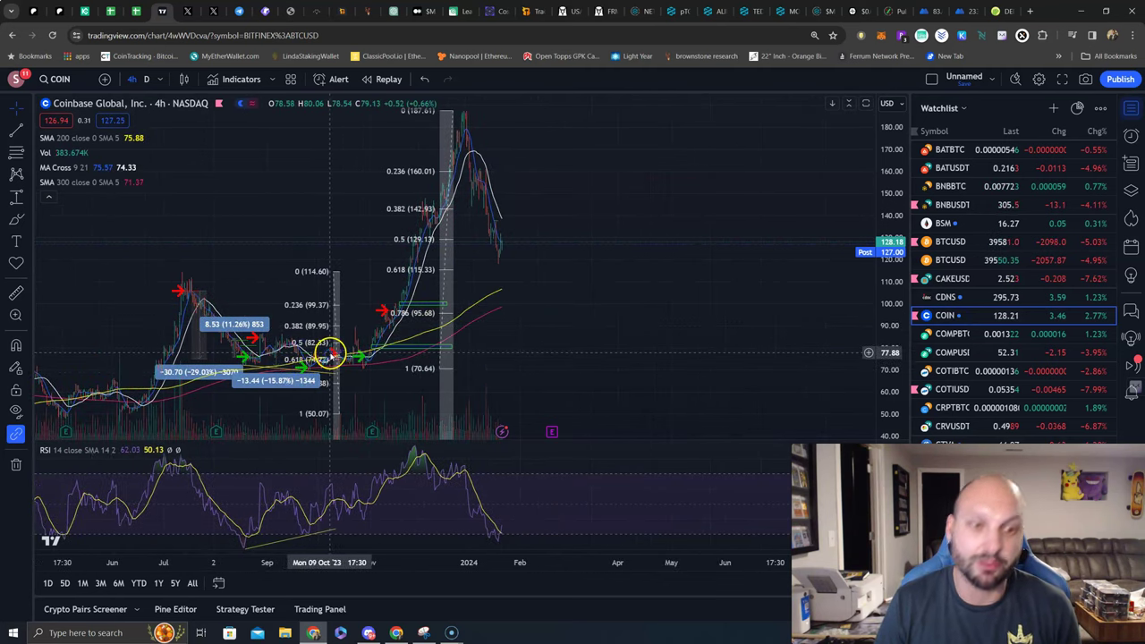
{"action": "left_click_drag", "start_coordinate": [365, 361], "coordinate": [284, 332]}
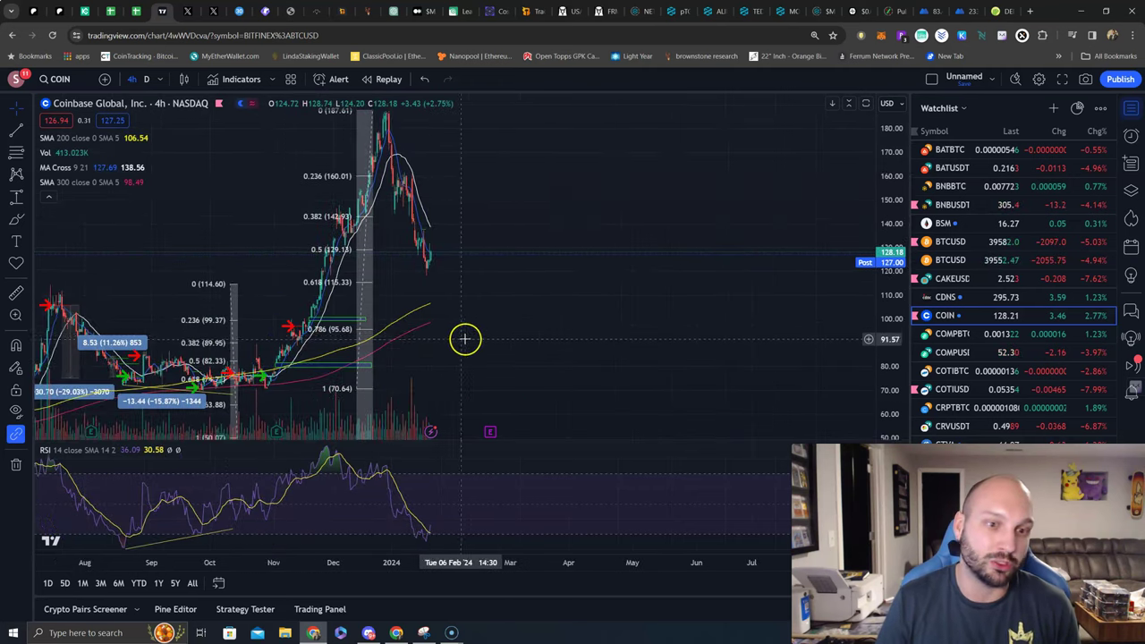
{"action": "scroll", "coordinate": [469, 338], "scroll_direction": "down", "scroll_amount": 1}
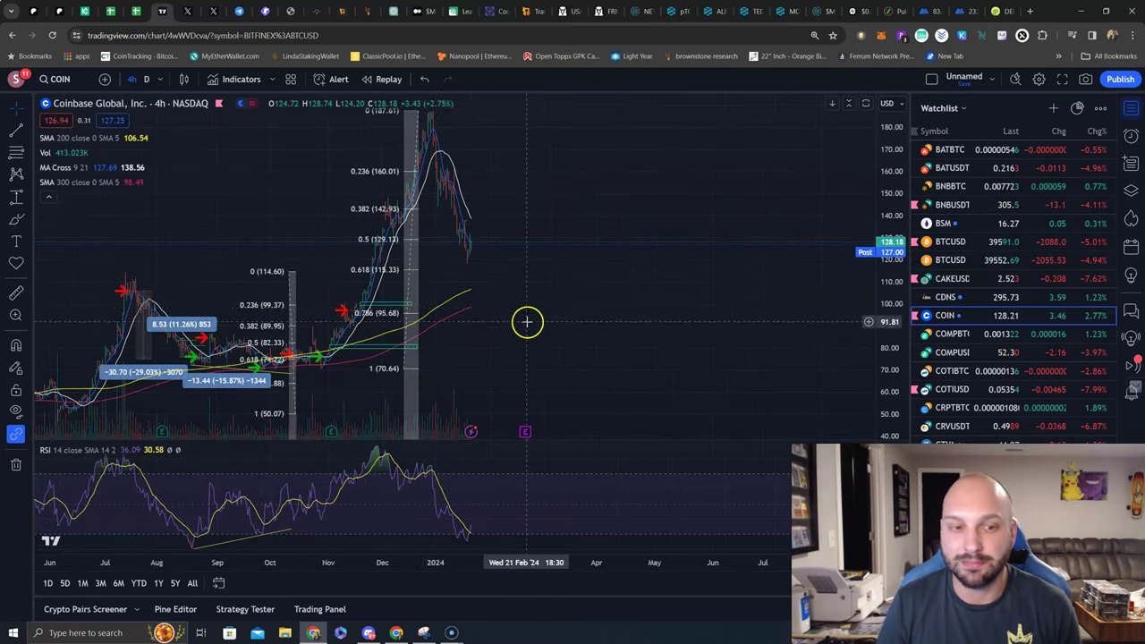
{"action": "scroll", "coordinate": [527, 322], "scroll_direction": "up", "scroll_amount": 1}
{"action": "left_click_drag", "start_coordinate": [527, 322], "coordinate": [618, 327]}
{"action": "scroll", "coordinate": [625, 324], "scroll_direction": "up", "scroll_amount": 1}
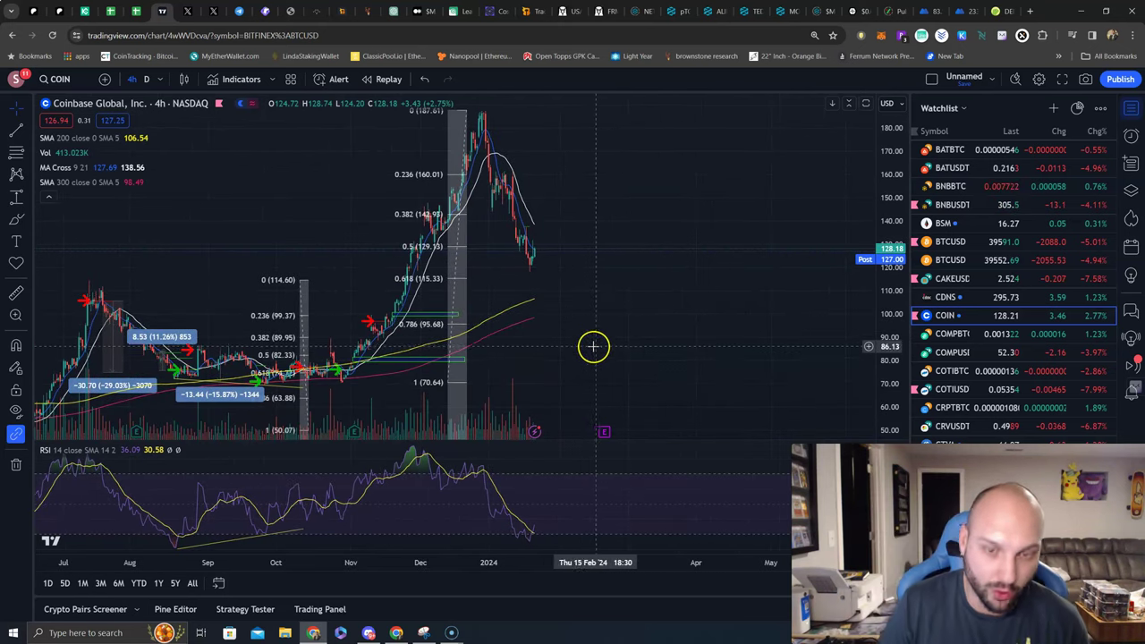
{"action": "scroll", "coordinate": [586, 347], "scroll_direction": "up", "scroll_amount": 1}
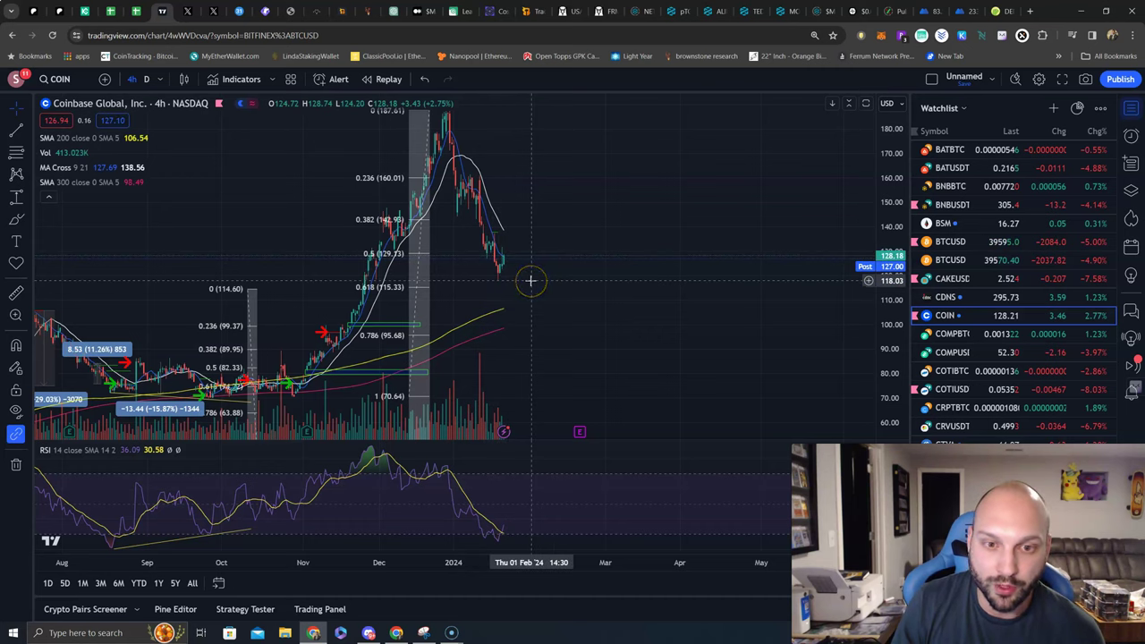
{"action": "left_click", "coordinate": [527, 287]}
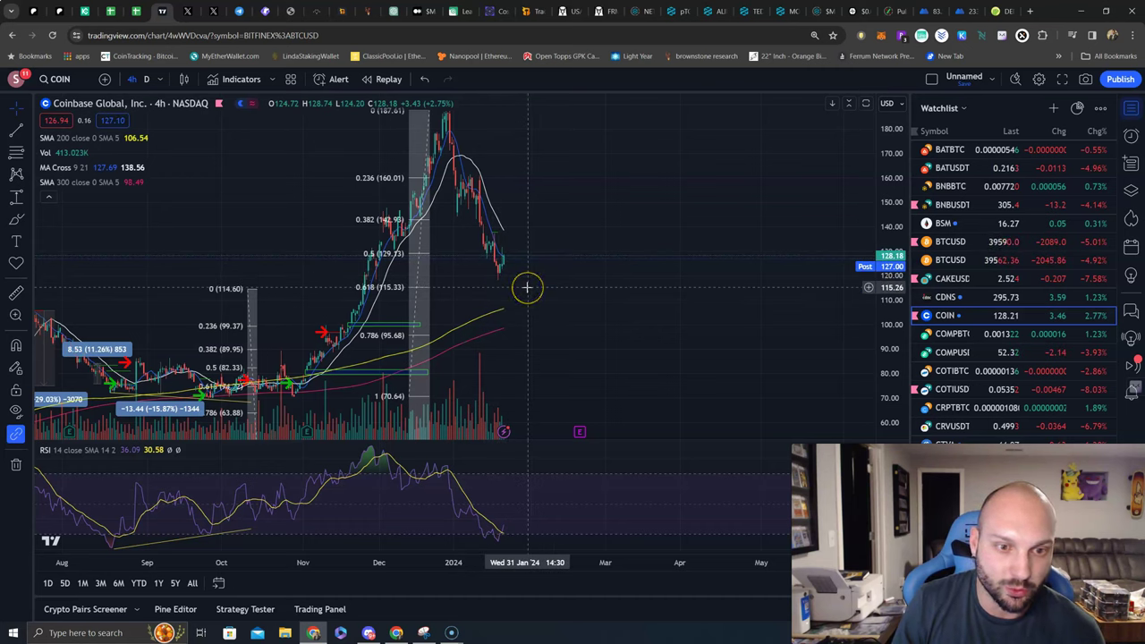
{"action": "scroll", "coordinate": [527, 287], "scroll_direction": "down", "scroll_amount": 2}
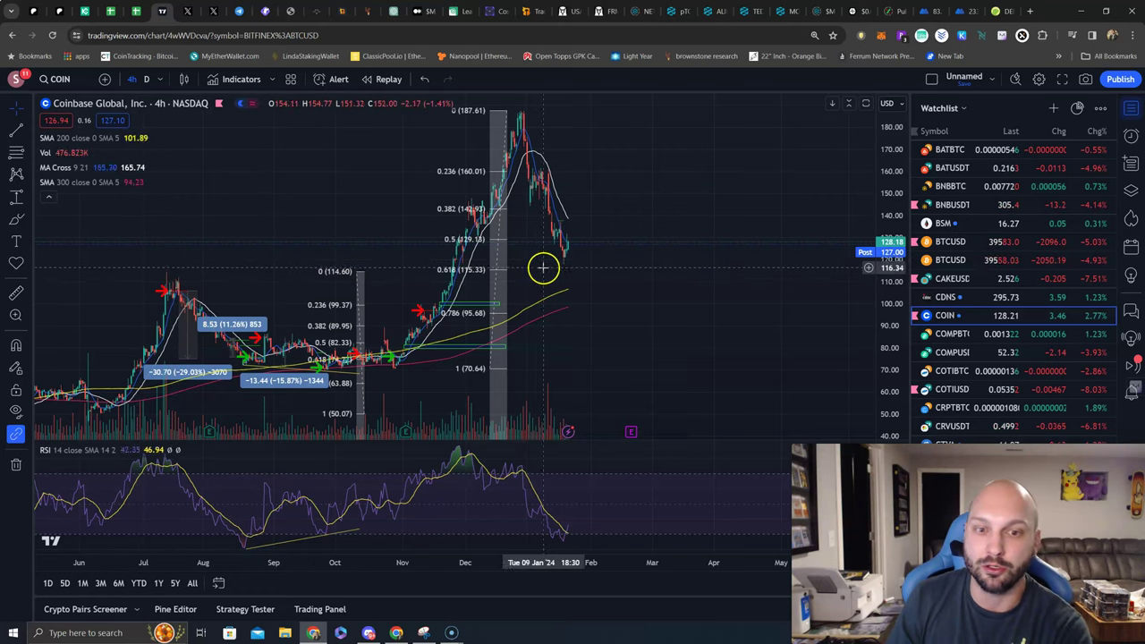
{"action": "scroll", "coordinate": [542, 311], "scroll_direction": "up", "scroll_amount": 1}
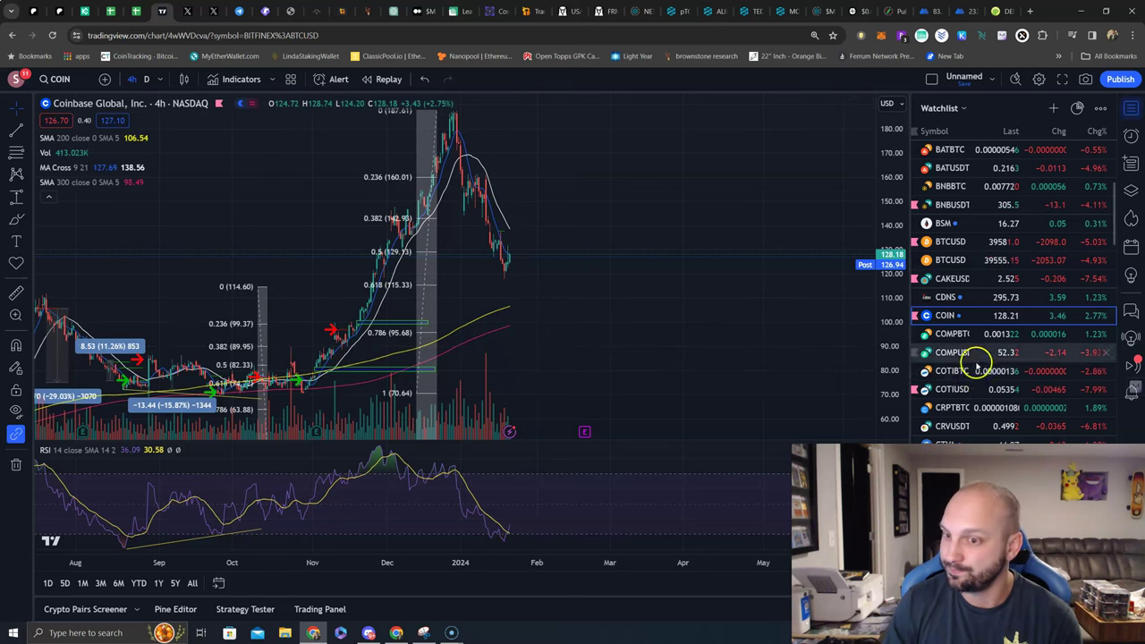
Step: Find INJUSDT further down the watchlist and examine its 4-hour chart with the full Fibonacci retracement in view
{"action": "scroll", "coordinate": [971, 357], "scroll_direction": "down", "scroll_amount": 2}
{"action": "scroll", "coordinate": [969, 347], "scroll_direction": "down", "scroll_amount": 4}
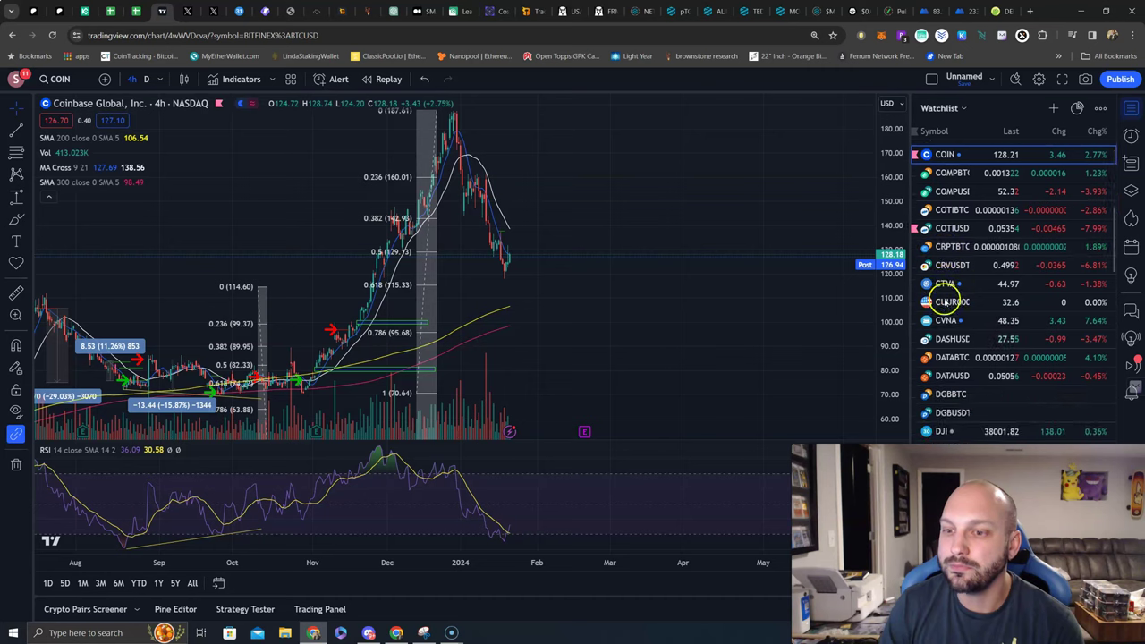
{"action": "scroll", "coordinate": [962, 335], "scroll_direction": "down", "scroll_amount": 6}
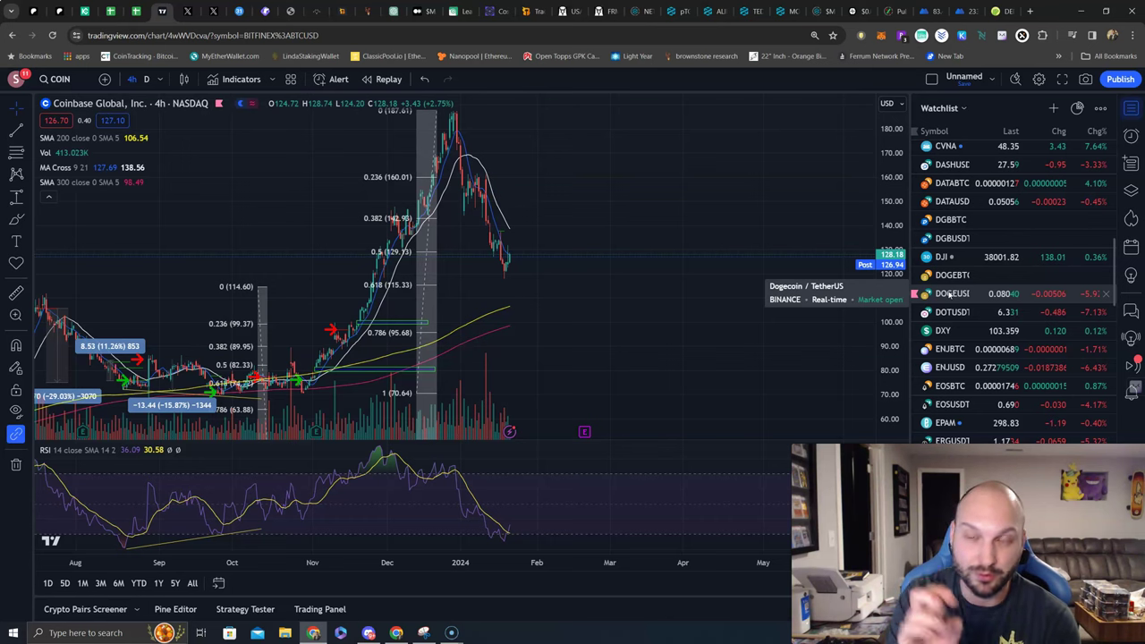
{"action": "left_click", "coordinate": [988, 368]}
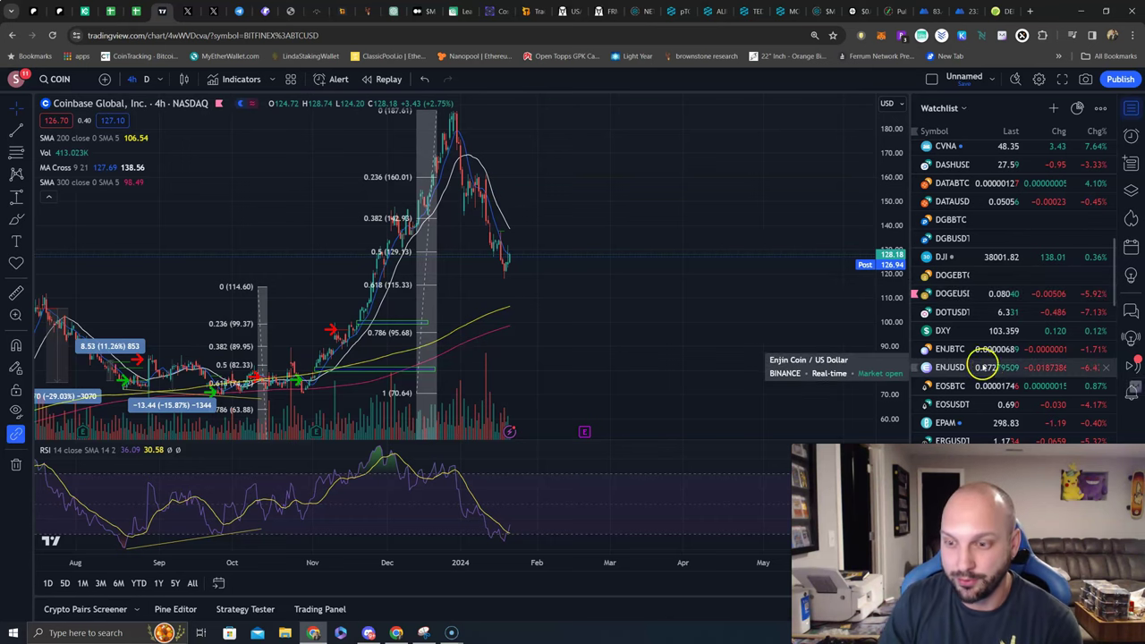
{"action": "scroll", "coordinate": [975, 367], "scroll_direction": "down", "scroll_amount": 5}
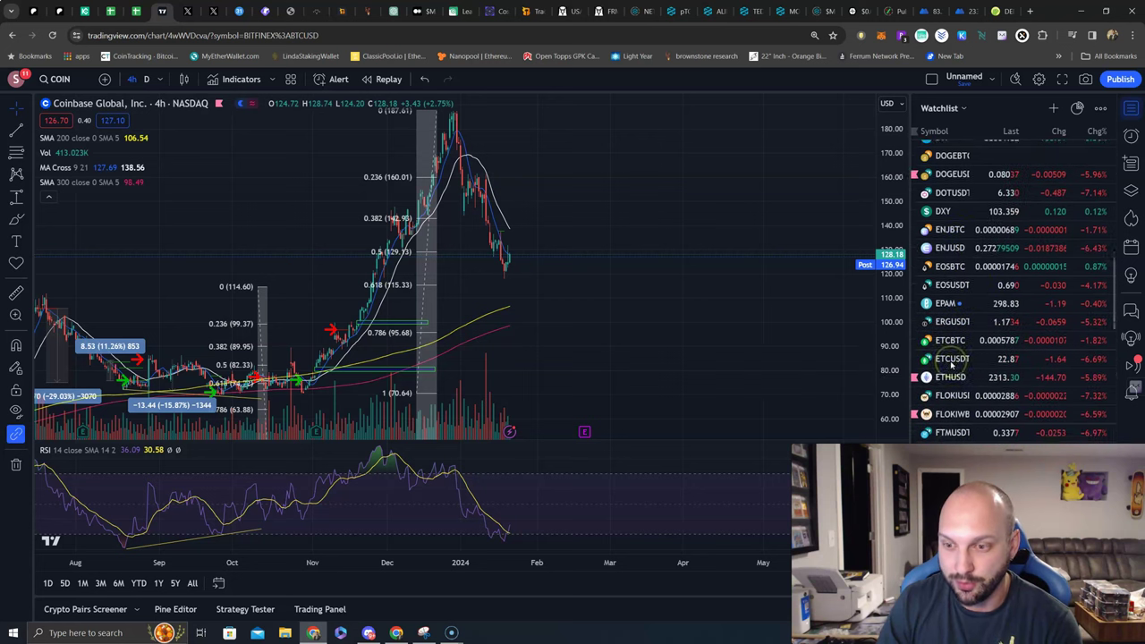
{"action": "scroll", "coordinate": [953, 363], "scroll_direction": "down", "scroll_amount": 3}
{"action": "left_click", "coordinate": [951, 328]}
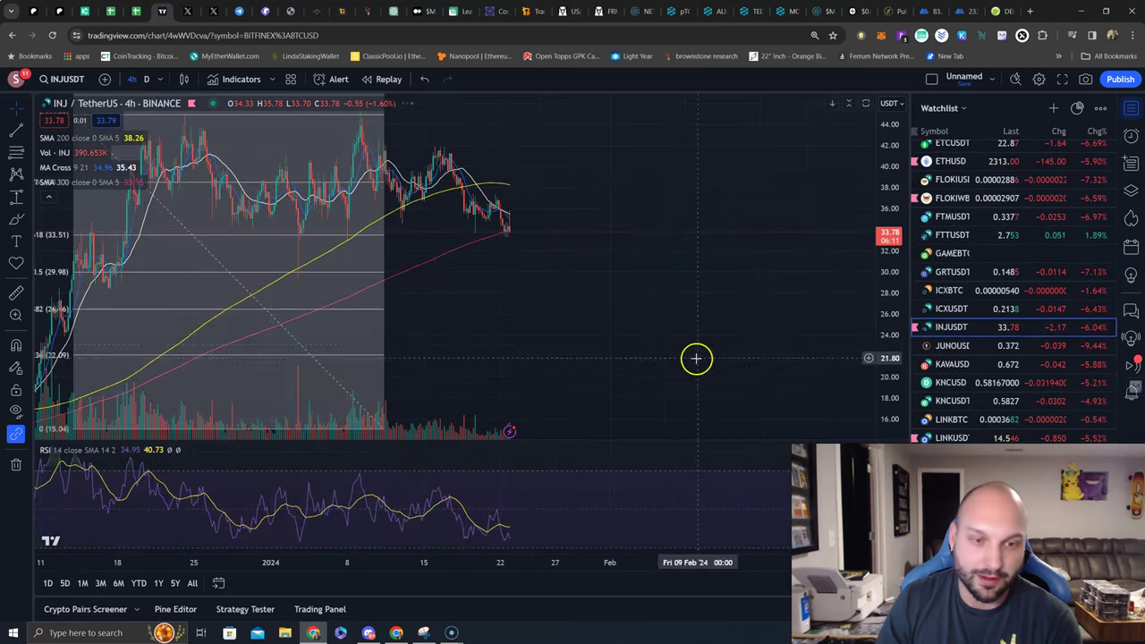
{"action": "scroll", "coordinate": [615, 322], "scroll_direction": "up", "scroll_amount": 4}
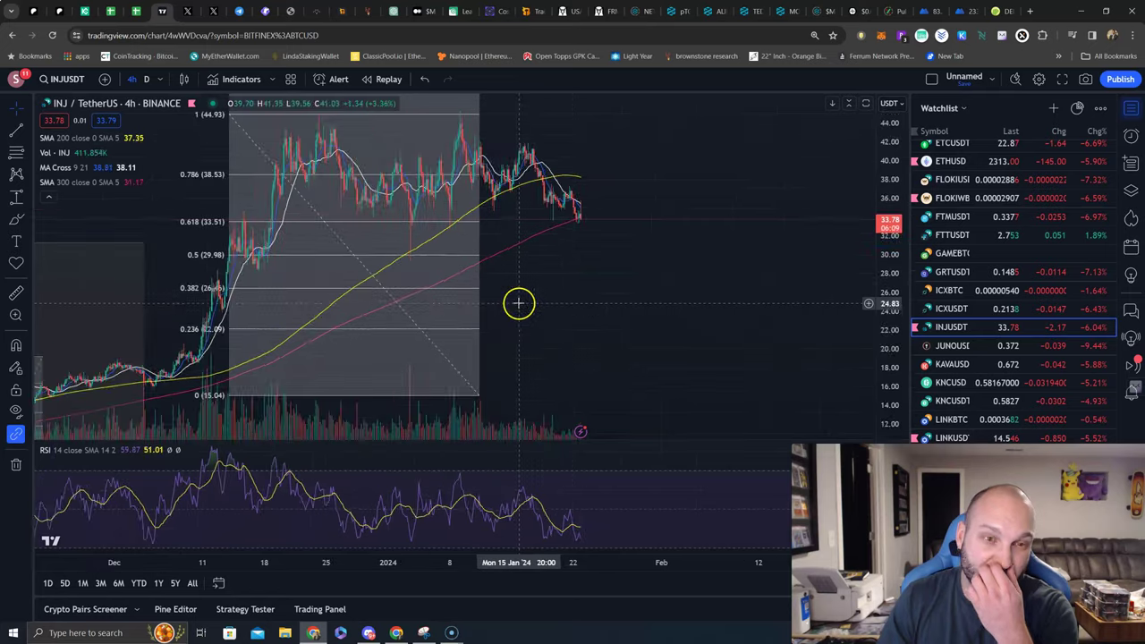
Step: Examine INJUSDT's 4-hour pullback against the 300 moving average and the Fibonacci retracements, including the earlier 2023 price history
{"action": "scroll", "coordinate": [402, 240], "scroll_direction": "down", "scroll_amount": 4}
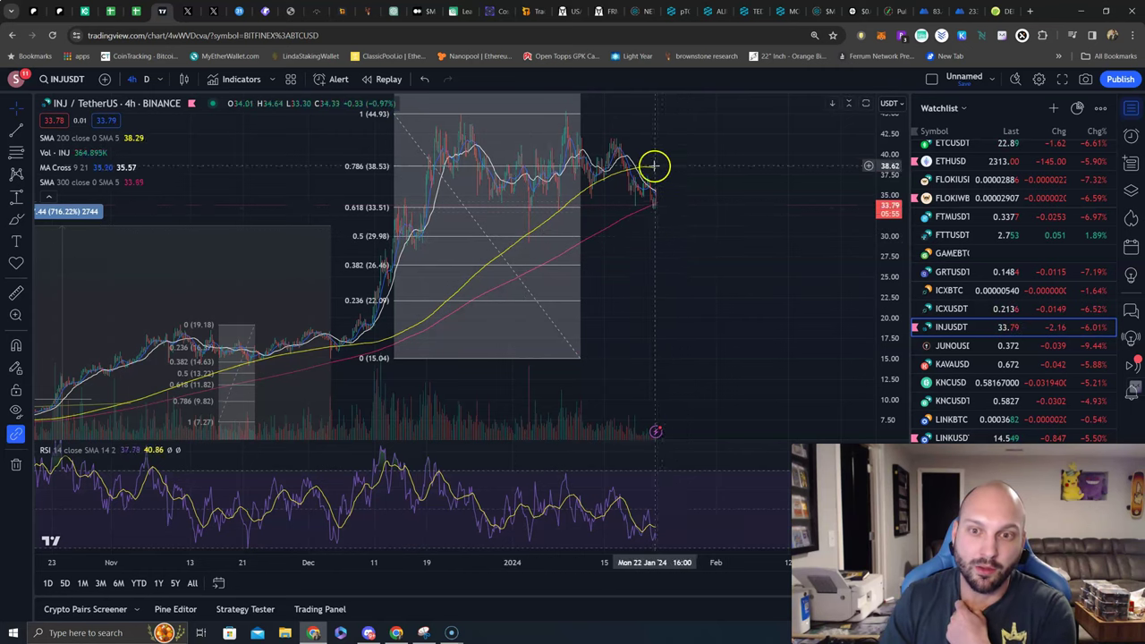
{"action": "left_click", "coordinate": [663, 232]}
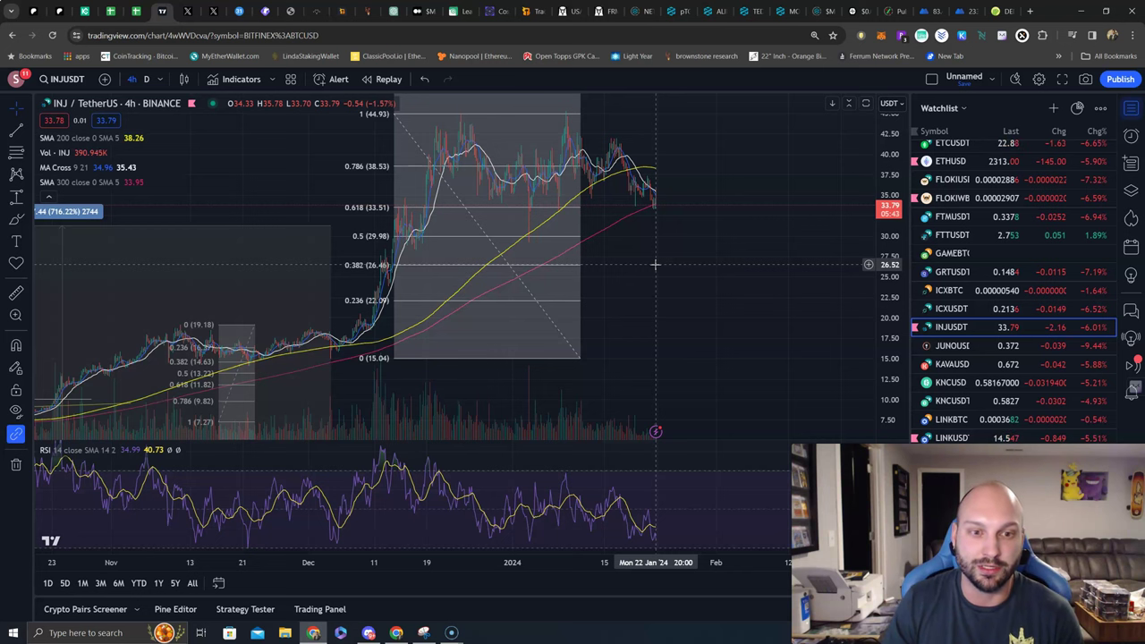
{"action": "scroll", "coordinate": [656, 264], "scroll_direction": "down", "scroll_amount": 5}
{"action": "scroll", "coordinate": [657, 264], "scroll_direction": "down", "scroll_amount": 3}
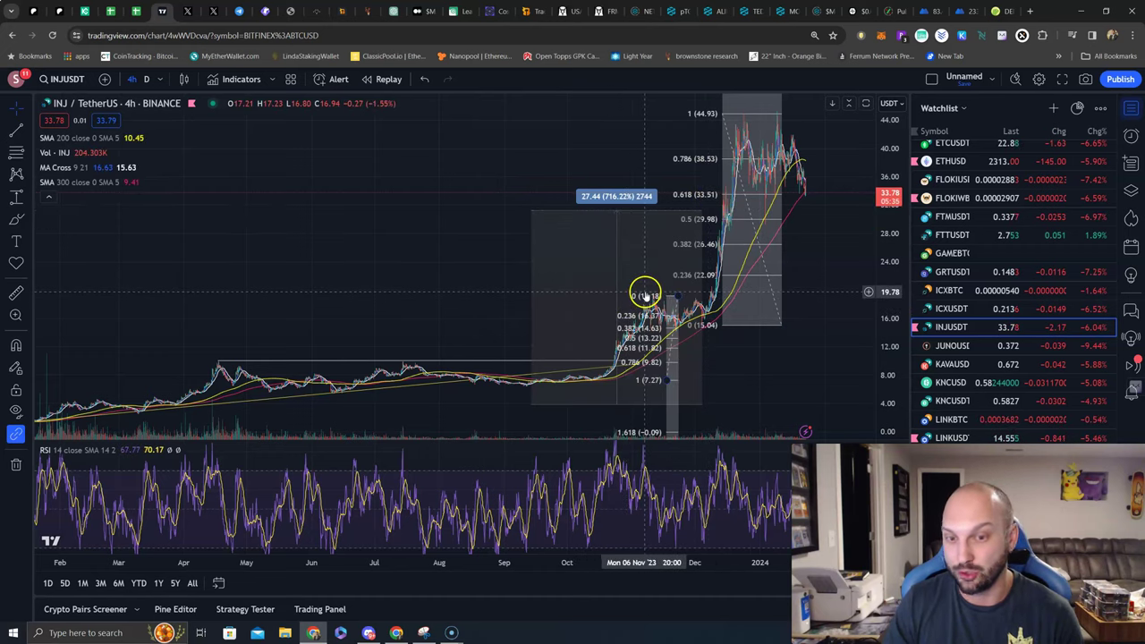
{"action": "scroll", "coordinate": [637, 295], "scroll_direction": "up", "scroll_amount": 2}
{"action": "scroll", "coordinate": [653, 300], "scroll_direction": "up", "scroll_amount": 4}
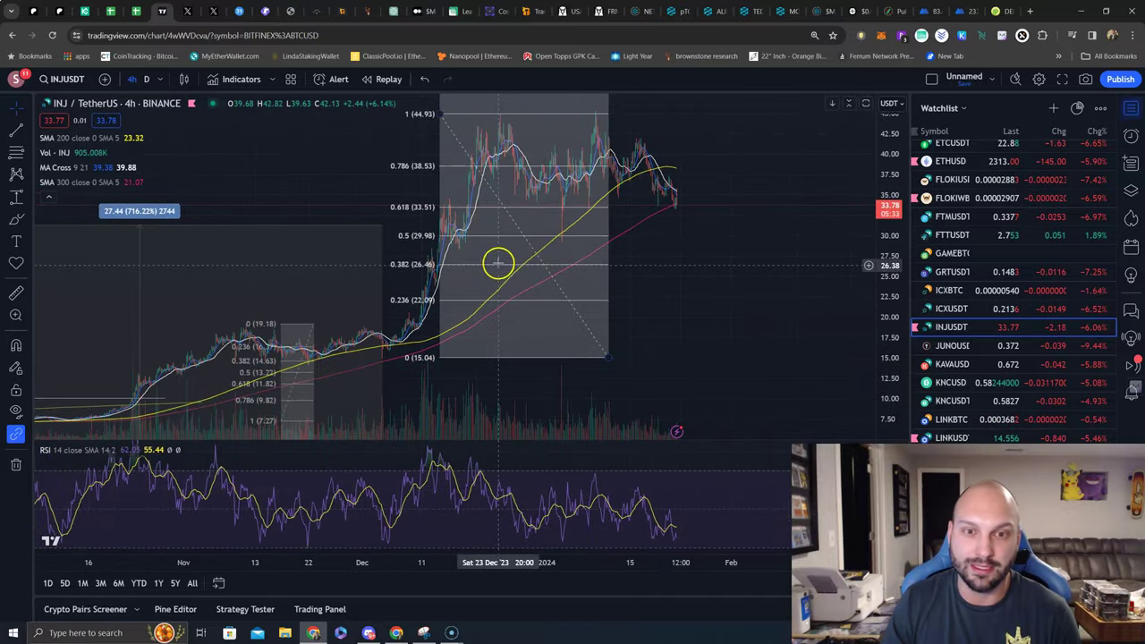
{"action": "left_click", "coordinate": [664, 278]}
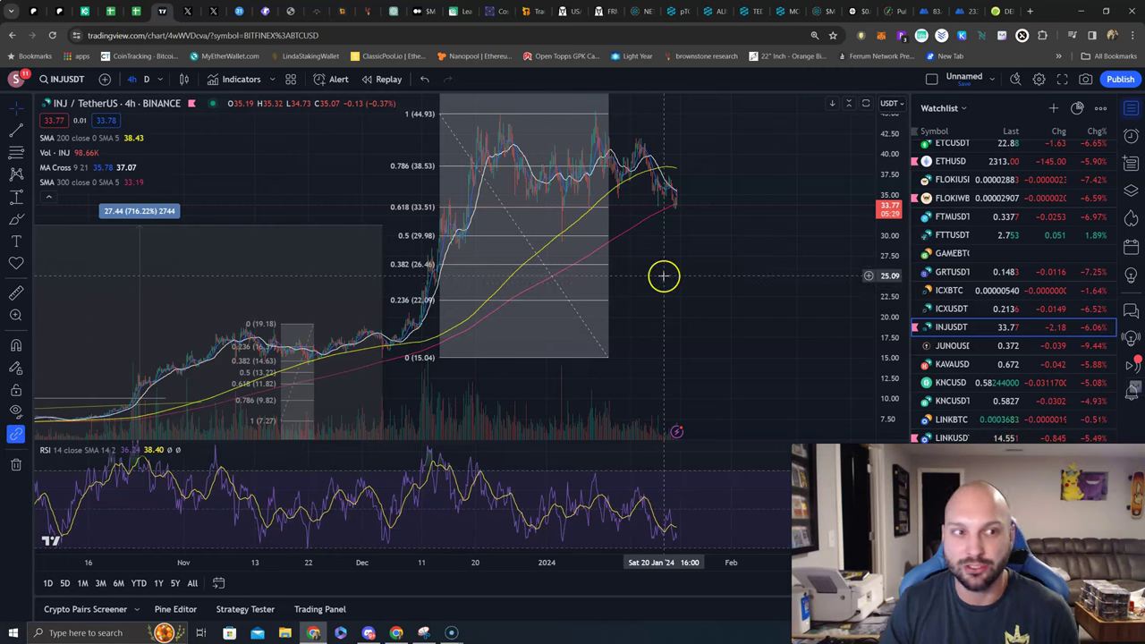
{"action": "left_click", "coordinate": [682, 264]}
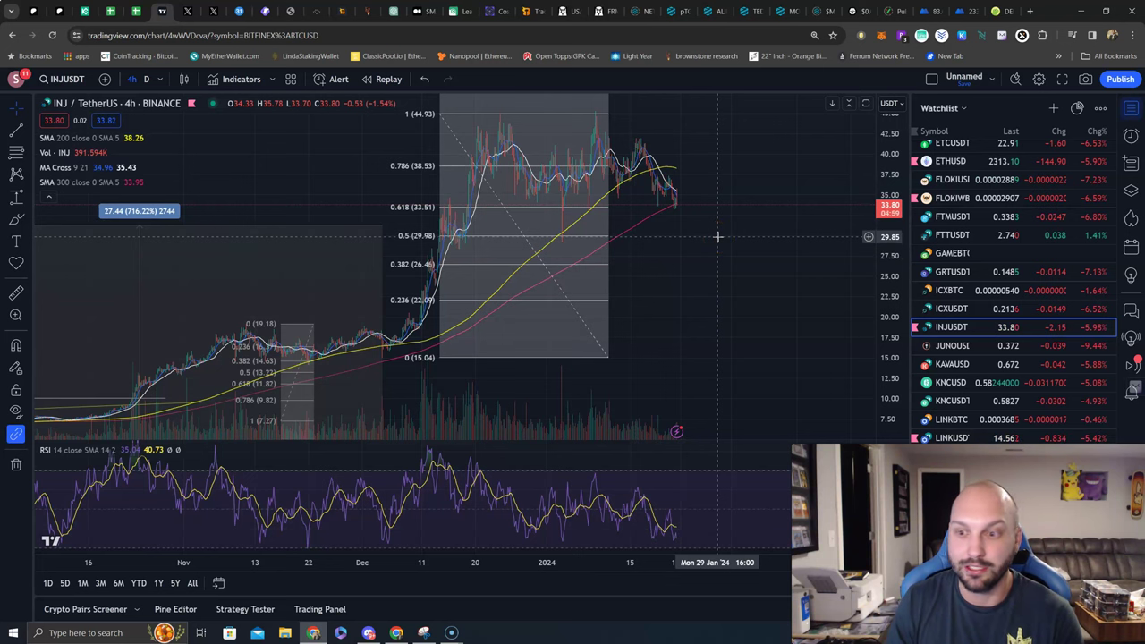
Step: Open the MARA chart from the watchlist and extend its price range from 24.80 downward to span about 11.01
{"action": "scroll", "coordinate": [978, 365], "scroll_direction": "down", "scroll_amount": 3}
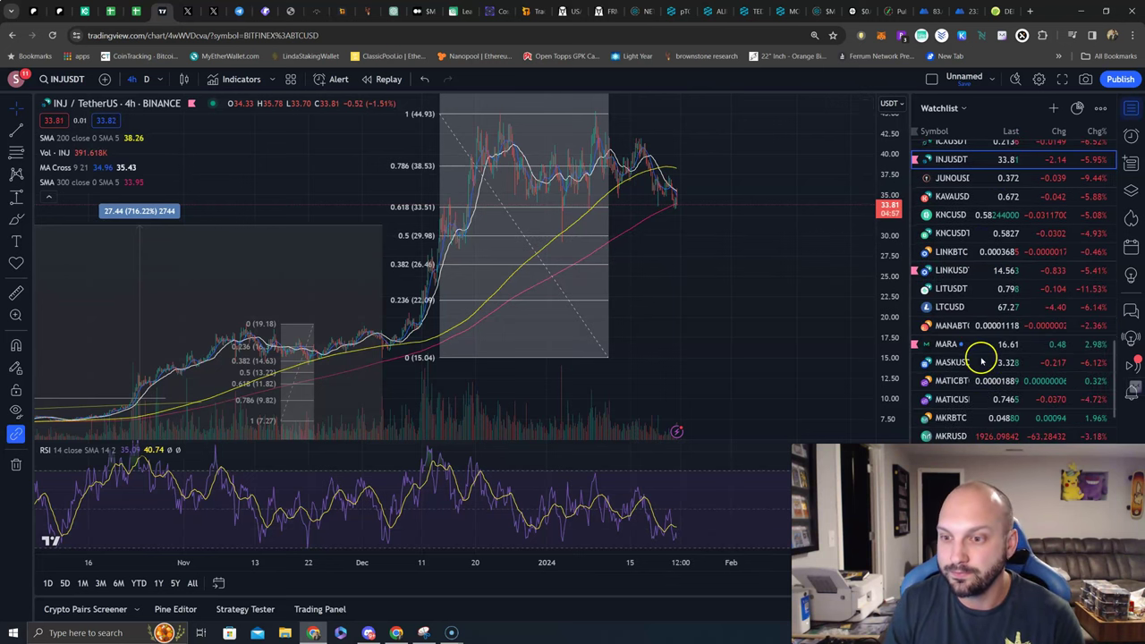
{"action": "scroll", "coordinate": [951, 350], "scroll_direction": "down", "scroll_amount": 1}
{"action": "left_click", "coordinate": [945, 288]}
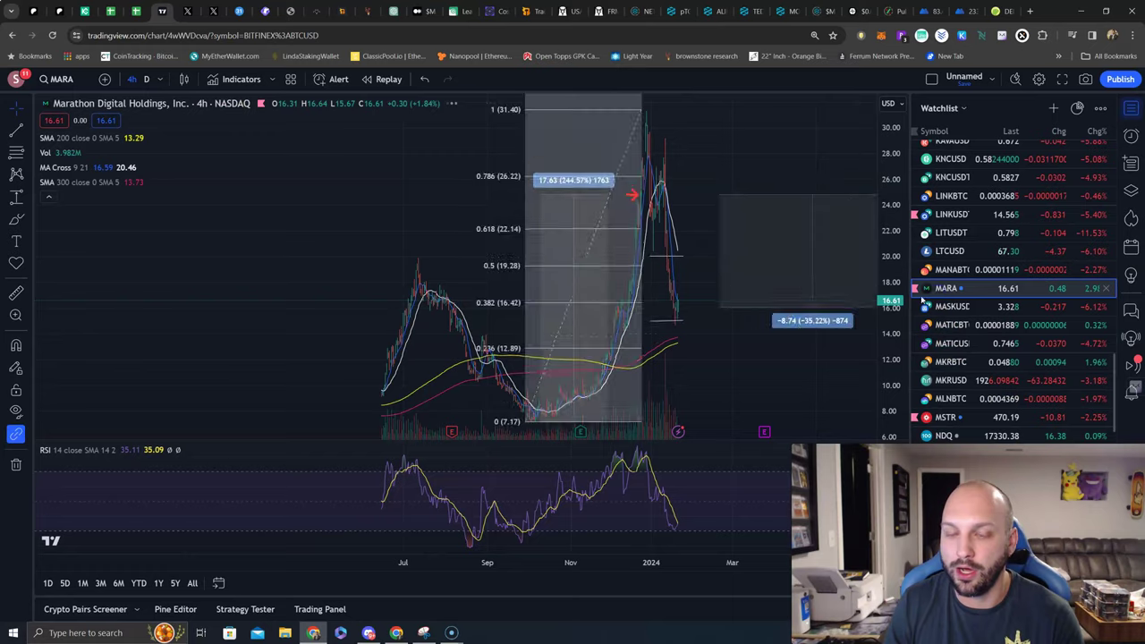
{"action": "scroll", "coordinate": [675, 361], "scroll_direction": "up", "scroll_amount": 3}
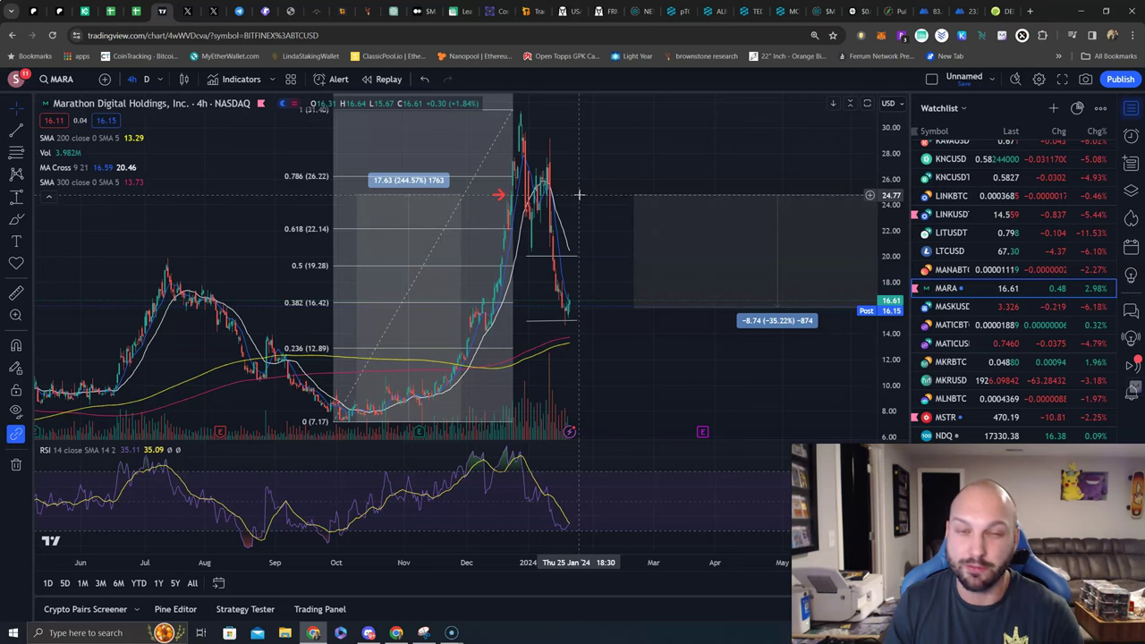
{"action": "scroll", "coordinate": [635, 376], "scroll_direction": "right", "scroll_amount": 3}
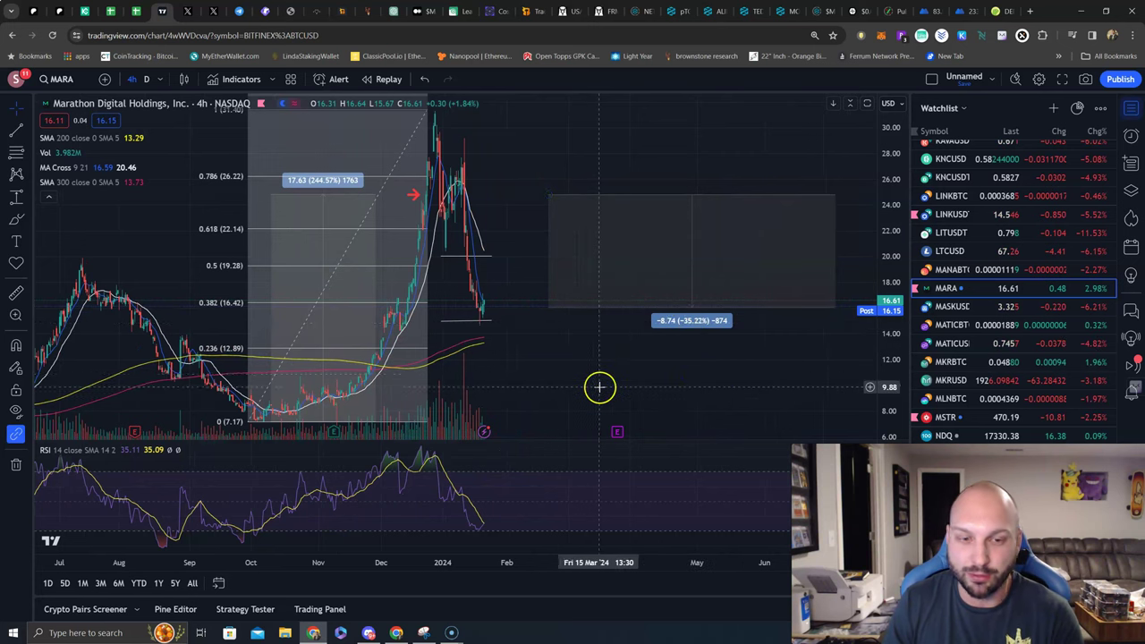
{"action": "scroll", "coordinate": [598, 386], "scroll_direction": "down", "scroll_amount": 1}
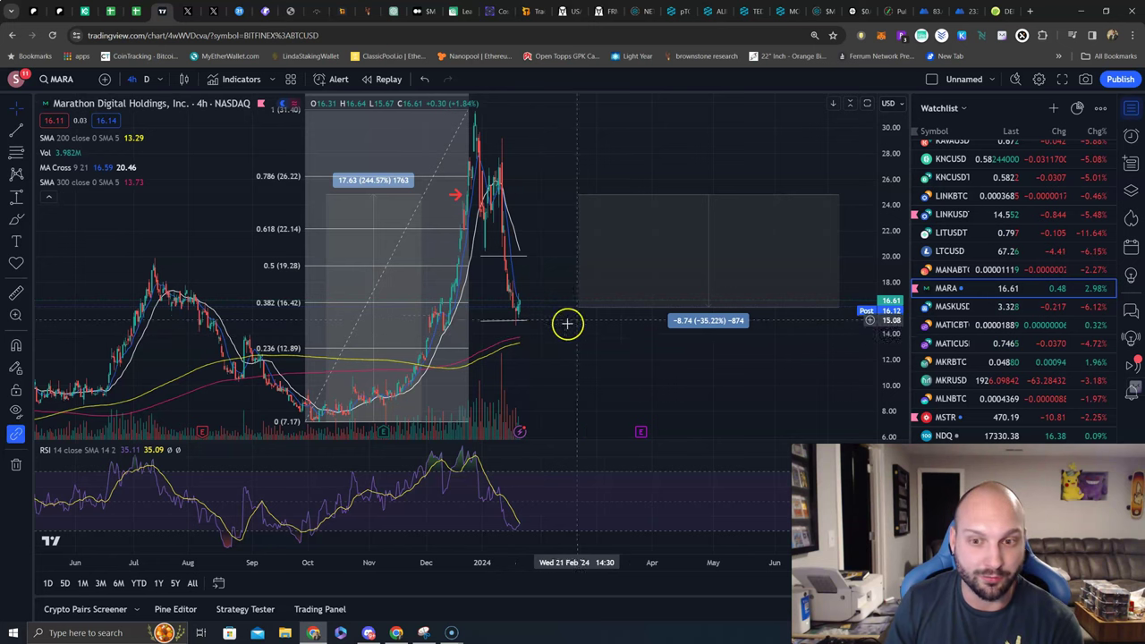
{"action": "left_click_drag", "start_coordinate": [839, 307], "coordinate": [834, 339]}
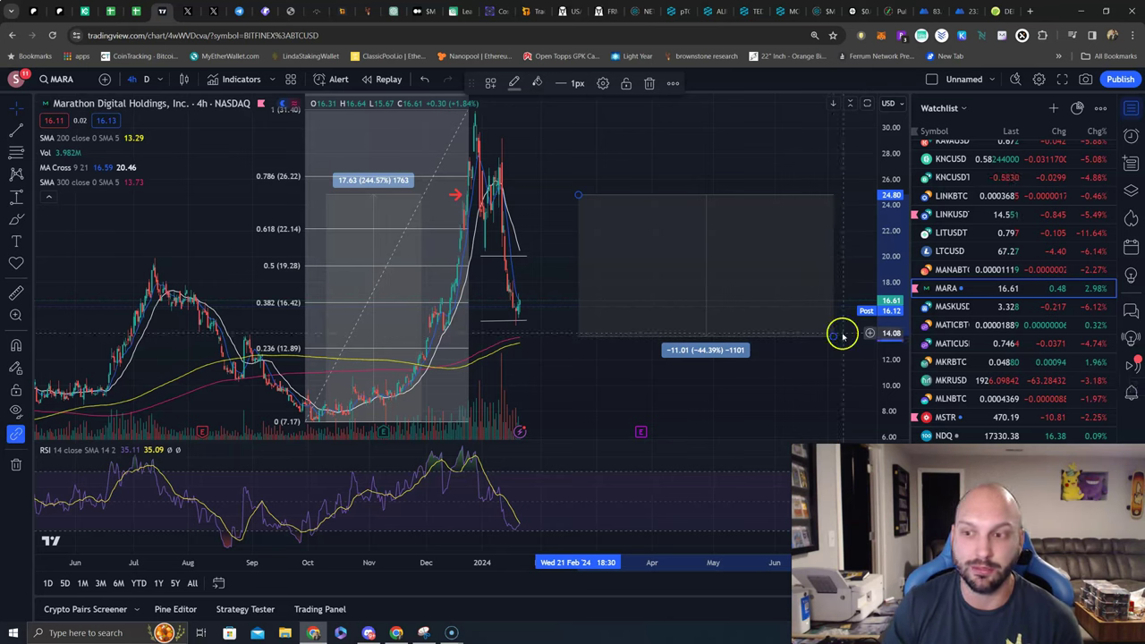
Step: Open the MSTR chart and lower the bottom end of its recent price range to about 461.10, checking it against the 200 moving average
{"action": "scroll", "coordinate": [944, 326], "scroll_direction": "down", "scroll_amount": 3}
{"action": "left_click", "coordinate": [946, 305]}
{"action": "scroll", "coordinate": [546, 358], "scroll_direction": "up", "scroll_amount": 3}
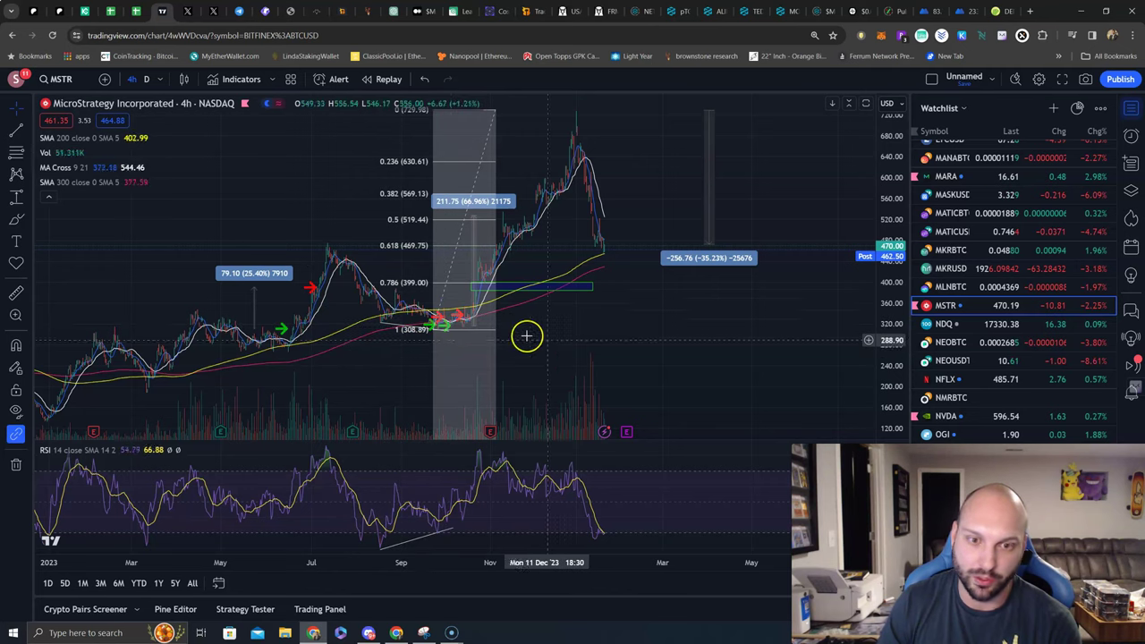
{"action": "scroll", "coordinate": [549, 342], "scroll_direction": "up", "scroll_amount": 2}
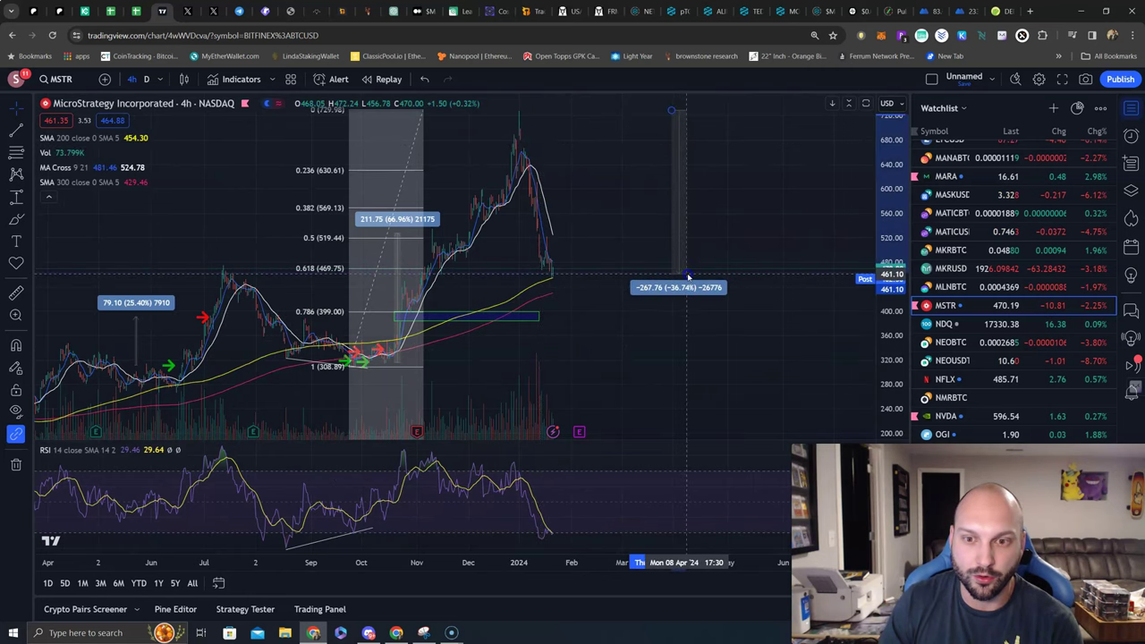
{"action": "left_click", "coordinate": [685, 274]}
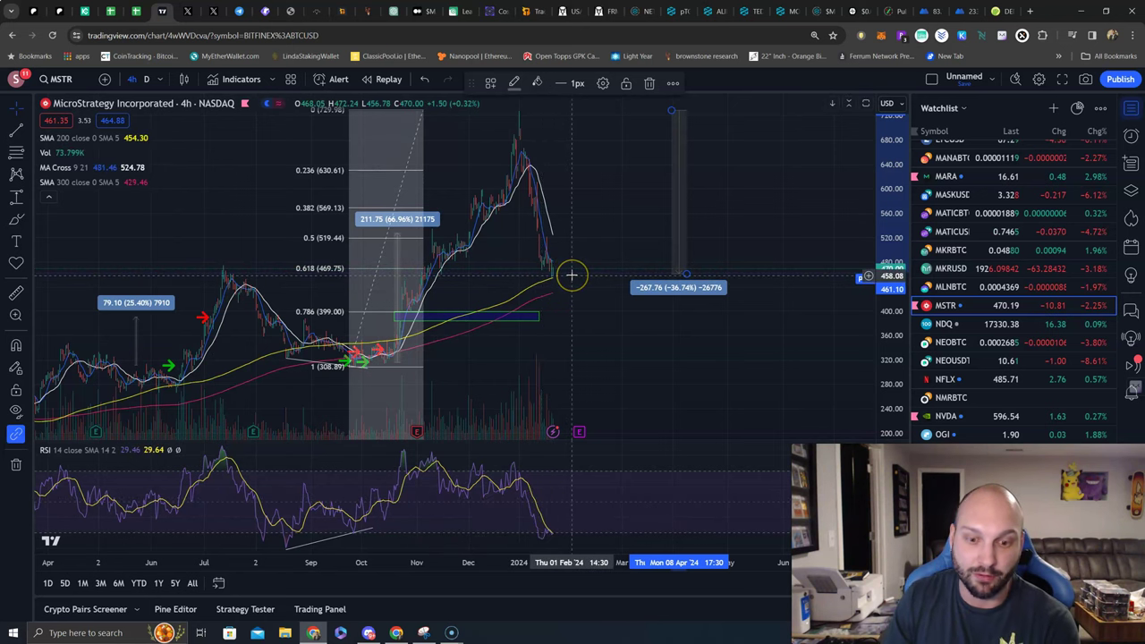
{"action": "left_click", "coordinate": [537, 278]}
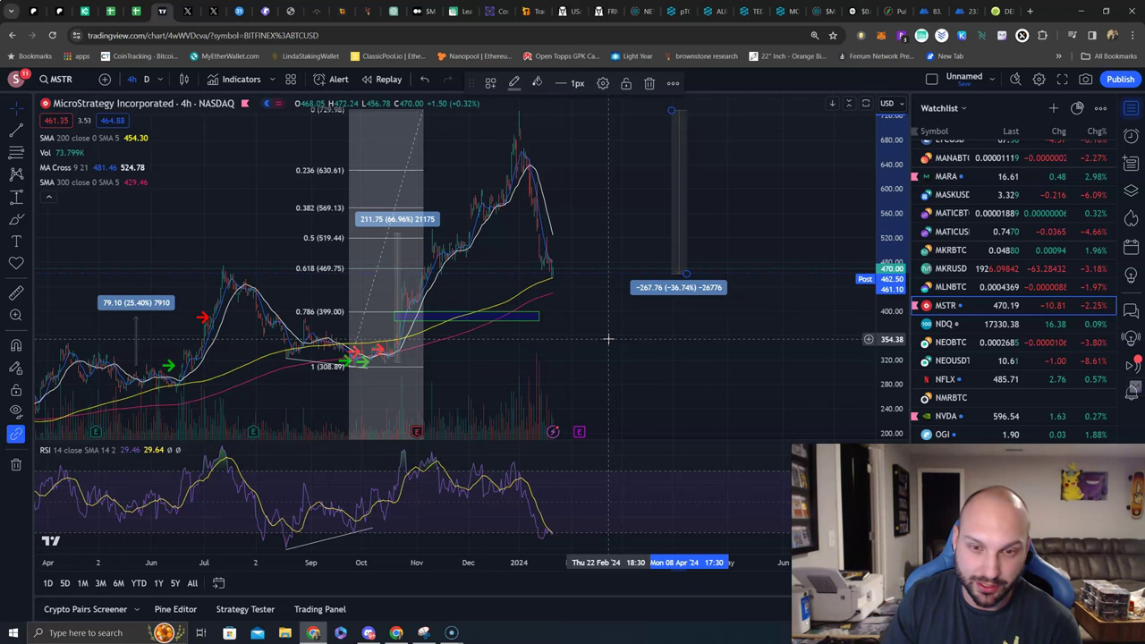
{"action": "left_click", "coordinate": [595, 292]}
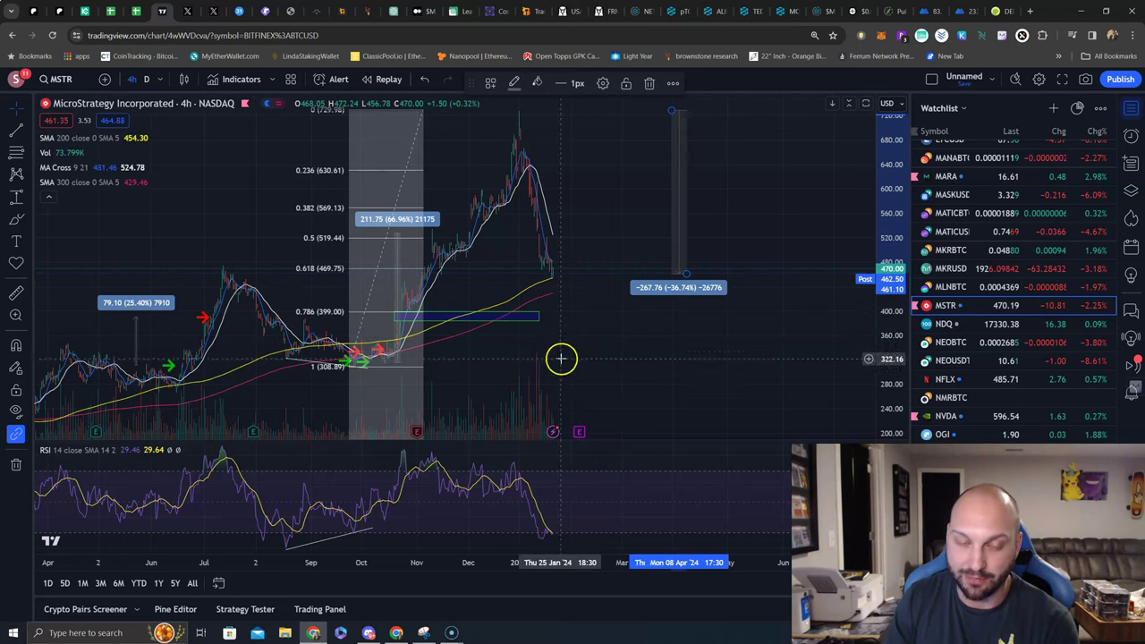
{"action": "scroll", "coordinate": [513, 368], "scroll_direction": "up", "scroll_amount": 1}
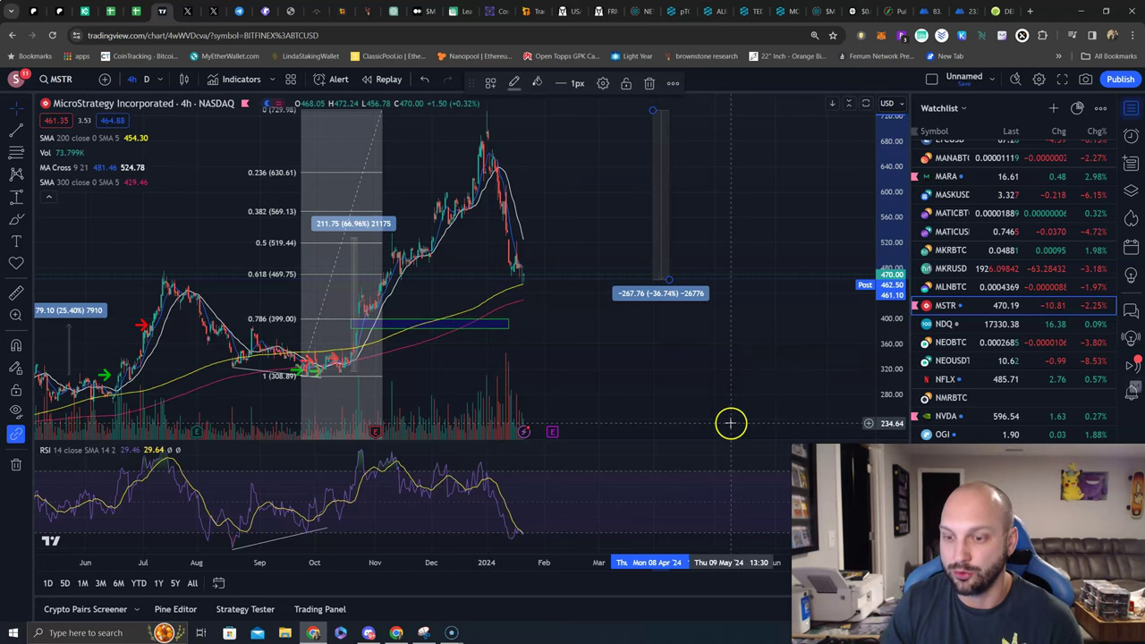
Step: Open the OPUSDT chart and measure a price range from about 2.975 down to 2.751, extending its lower end to about 2.462
{"action": "scroll", "coordinate": [998, 420], "scroll_direction": "down", "scroll_amount": 3}
{"action": "left_click", "coordinate": [951, 359]}
{"action": "scroll", "coordinate": [545, 341], "scroll_direction": "down", "scroll_amount": 2}
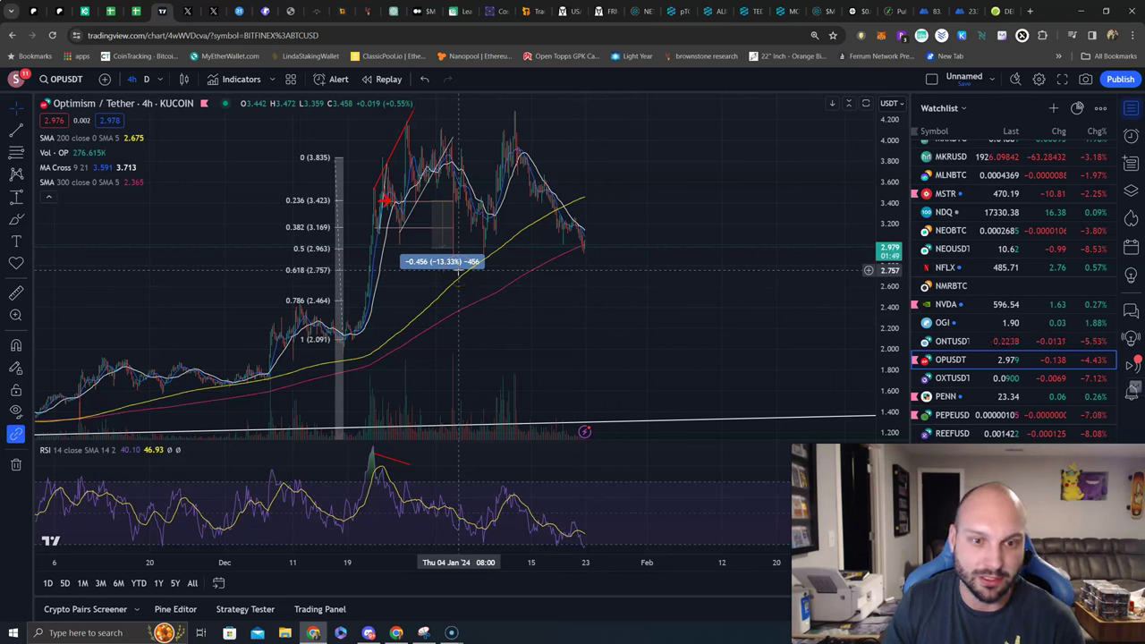
{"action": "left_click", "coordinate": [22, 199]}
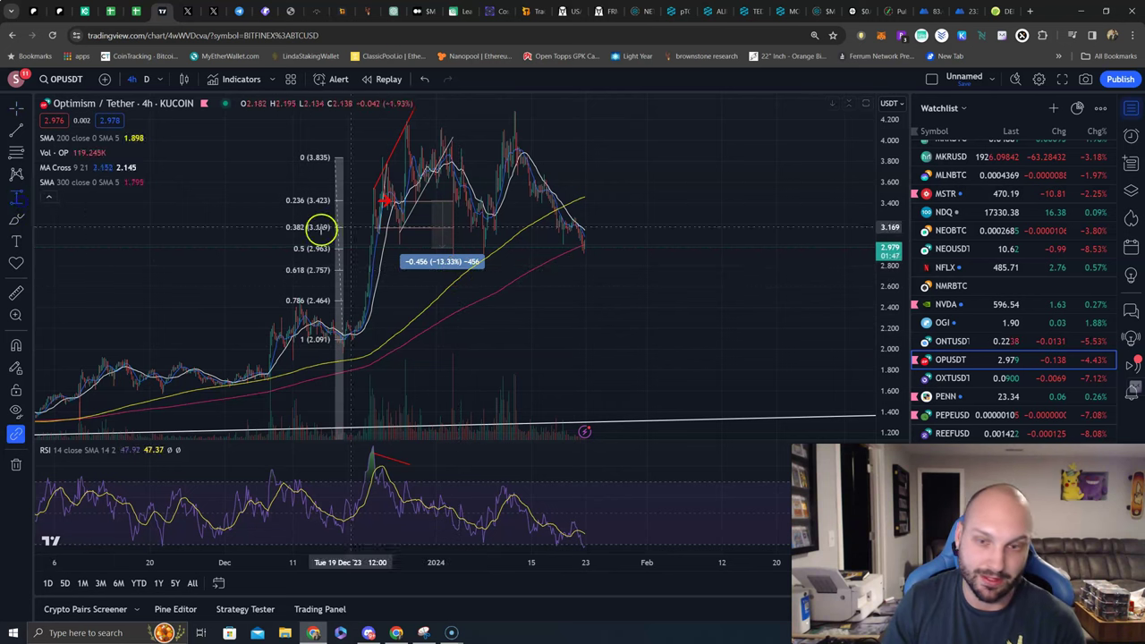
{"action": "left_click", "coordinate": [608, 247]}
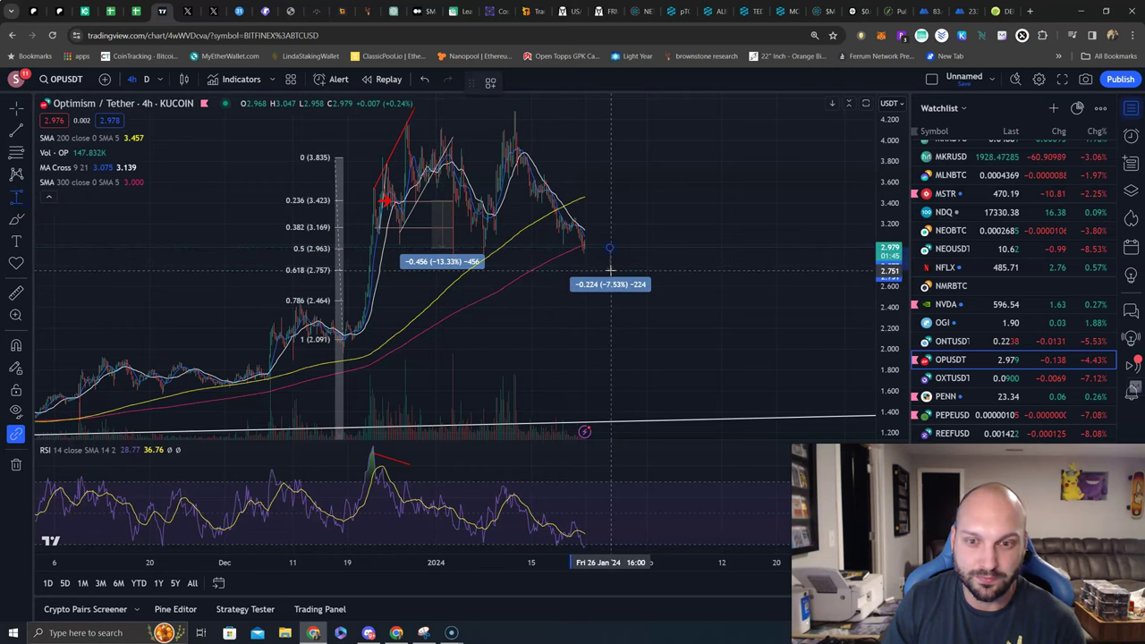
{"action": "left_click", "coordinate": [610, 269]}
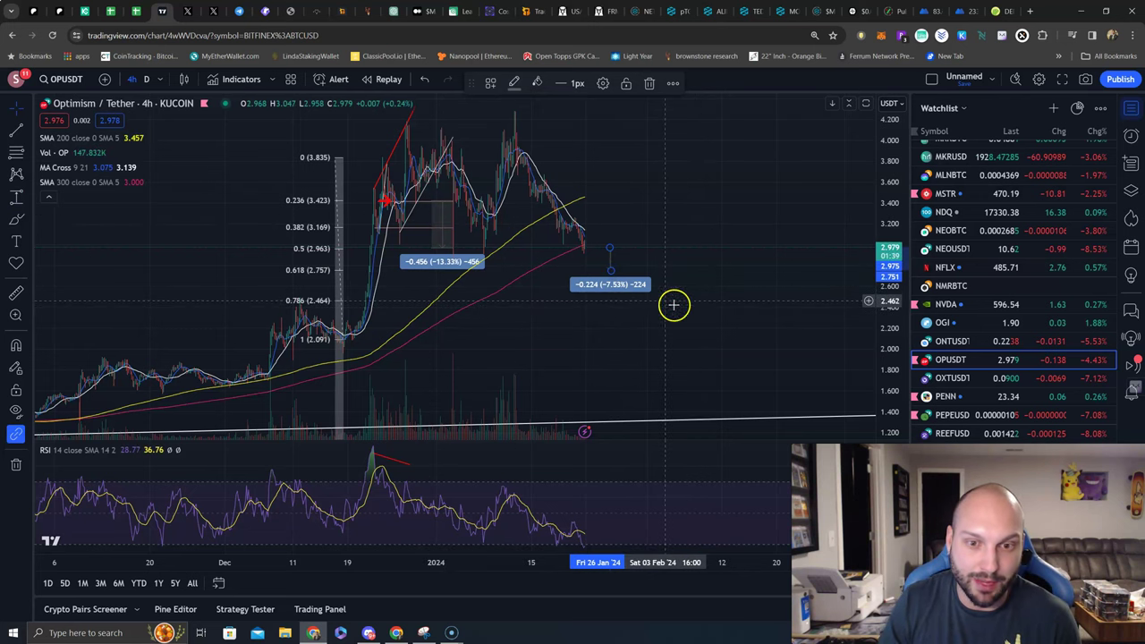
{"action": "left_click_drag", "start_coordinate": [612, 272], "coordinate": [633, 304]}
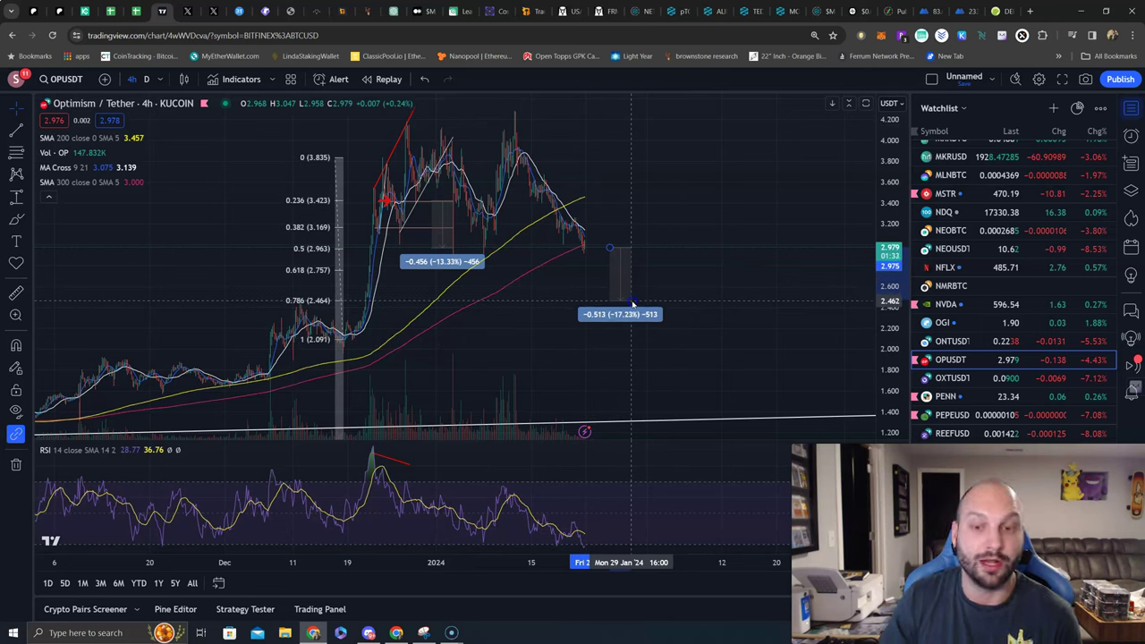
Step: Open the PENN chart and examine its long-term decline, the falling channel and the recent pattern beside the marked entries
{"action": "left_click", "coordinate": [917, 397]}
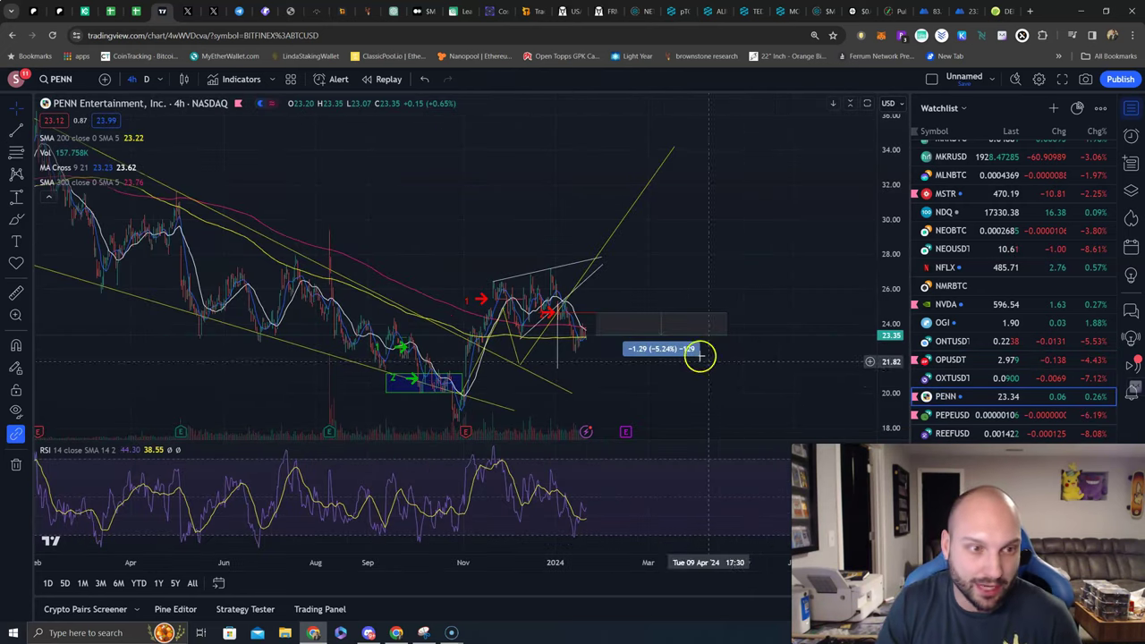
{"action": "scroll", "coordinate": [593, 302], "scroll_direction": "down", "scroll_amount": 10}
{"action": "scroll", "coordinate": [546, 324], "scroll_direction": "up", "scroll_amount": 3}
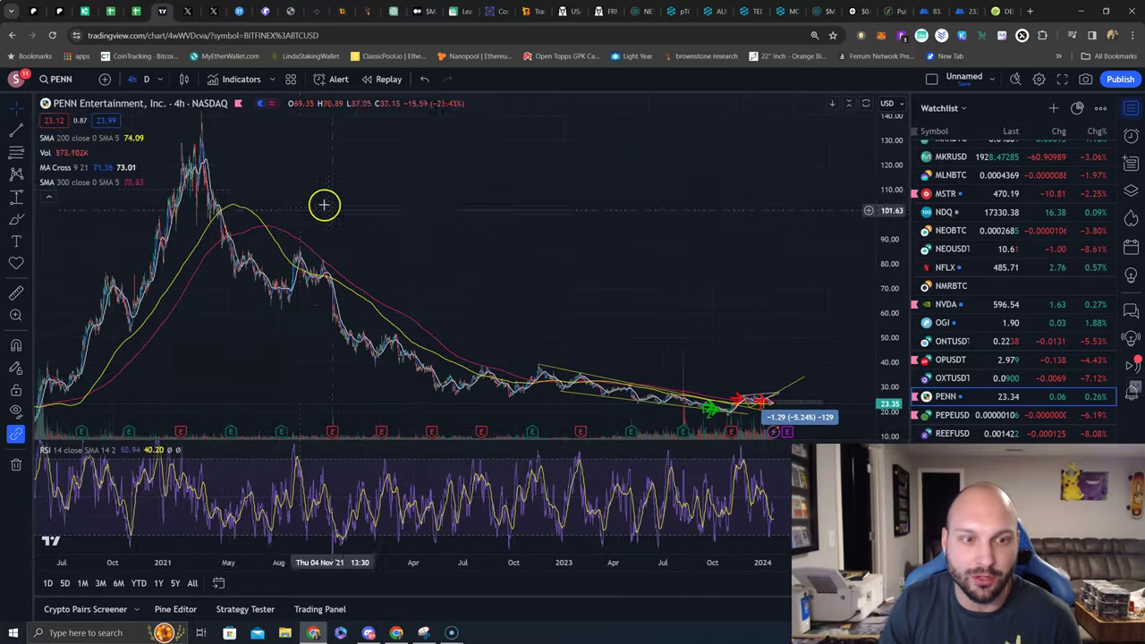
{"action": "scroll", "coordinate": [525, 360], "scroll_direction": "up", "scroll_amount": 5}
{"action": "scroll", "coordinate": [482, 379], "scroll_direction": "up", "scroll_amount": 1}
{"action": "scroll", "coordinate": [286, 207], "scroll_direction": "up", "scroll_amount": 1}
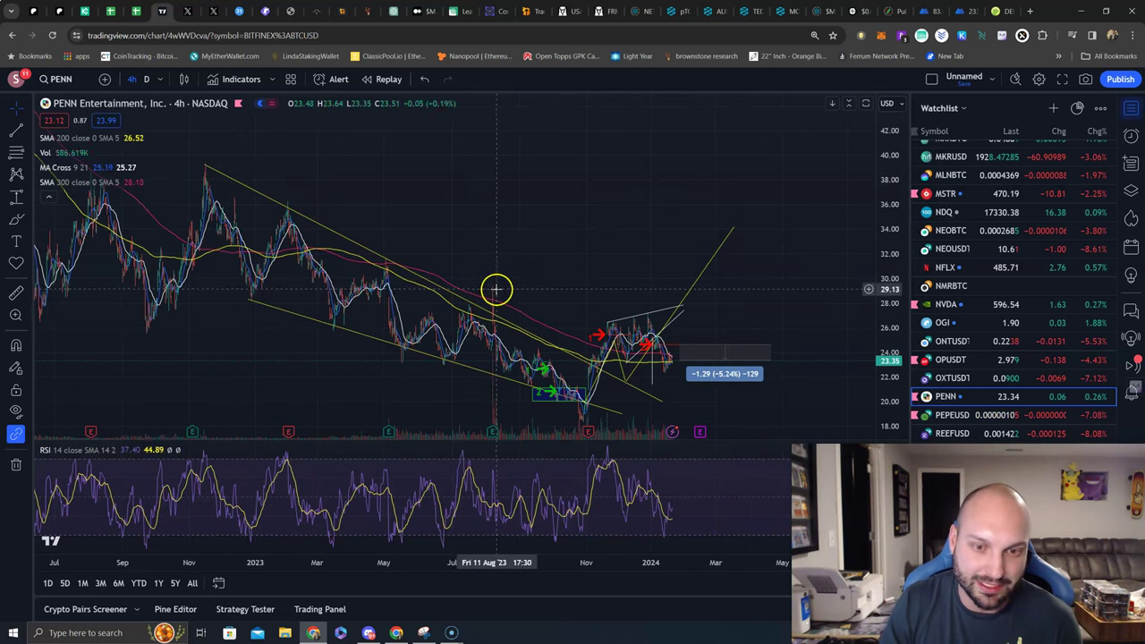
{"action": "scroll", "coordinate": [493, 361], "scroll_direction": "up", "scroll_amount": 2}
{"action": "scroll", "coordinate": [519, 382], "scroll_direction": "up", "scroll_amount": 2}
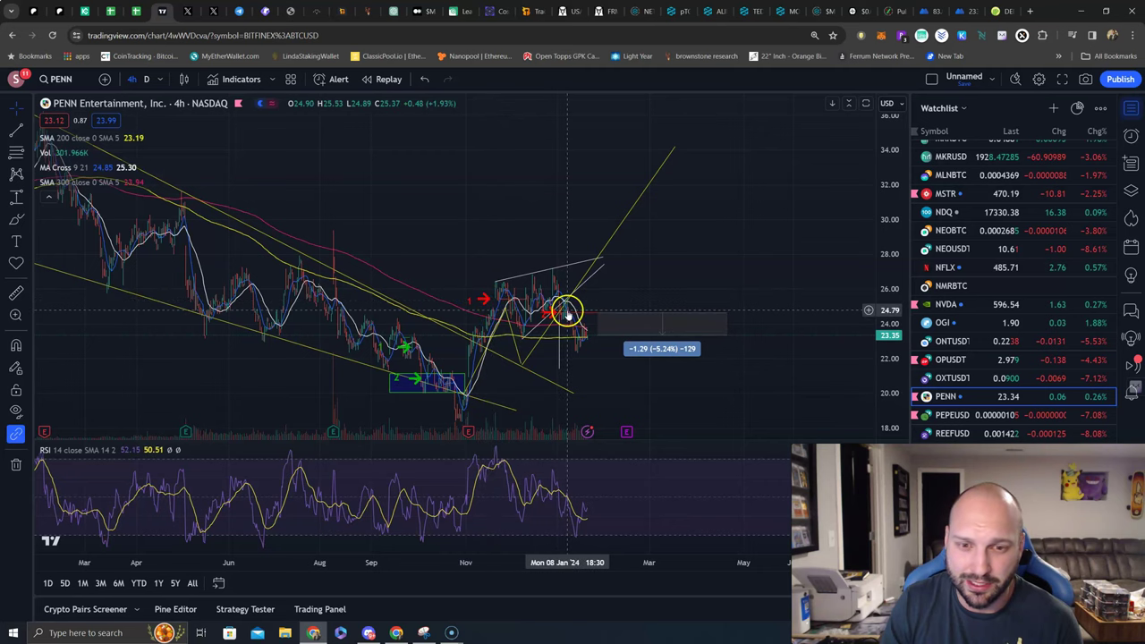
{"action": "scroll", "coordinate": [567, 322], "scroll_direction": "up", "scroll_amount": 1}
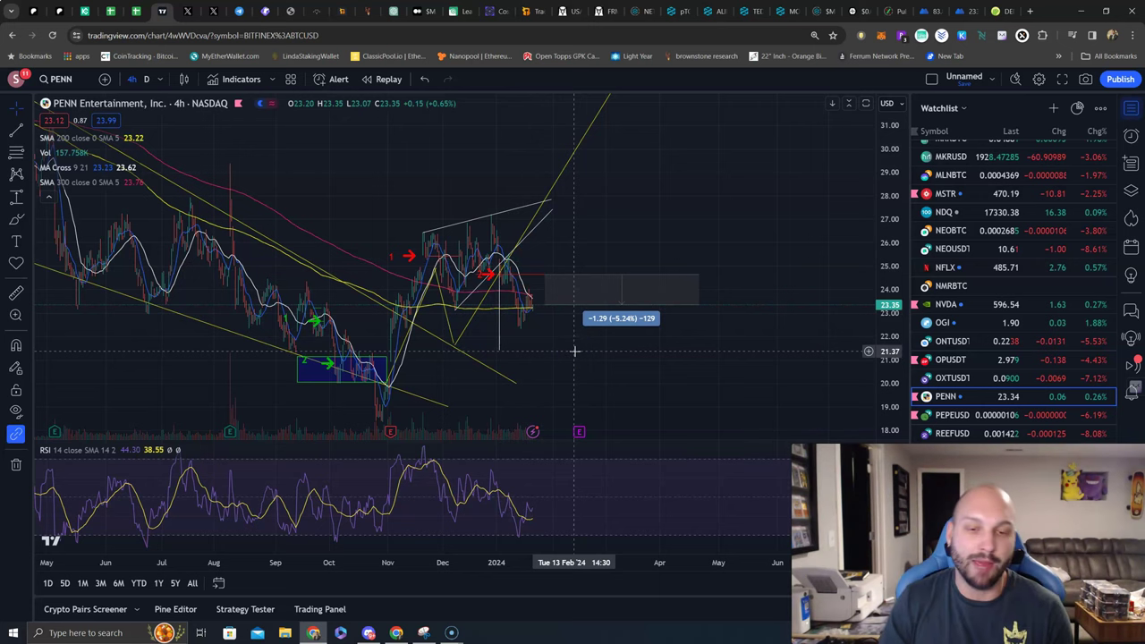
Step: Resize PENN's price range to run from about 25.43 down to 21.45, and compress the price scale
{"action": "left_click", "coordinate": [639, 309]}
{"action": "left_click_drag", "start_coordinate": [677, 317], "coordinate": [714, 352]}
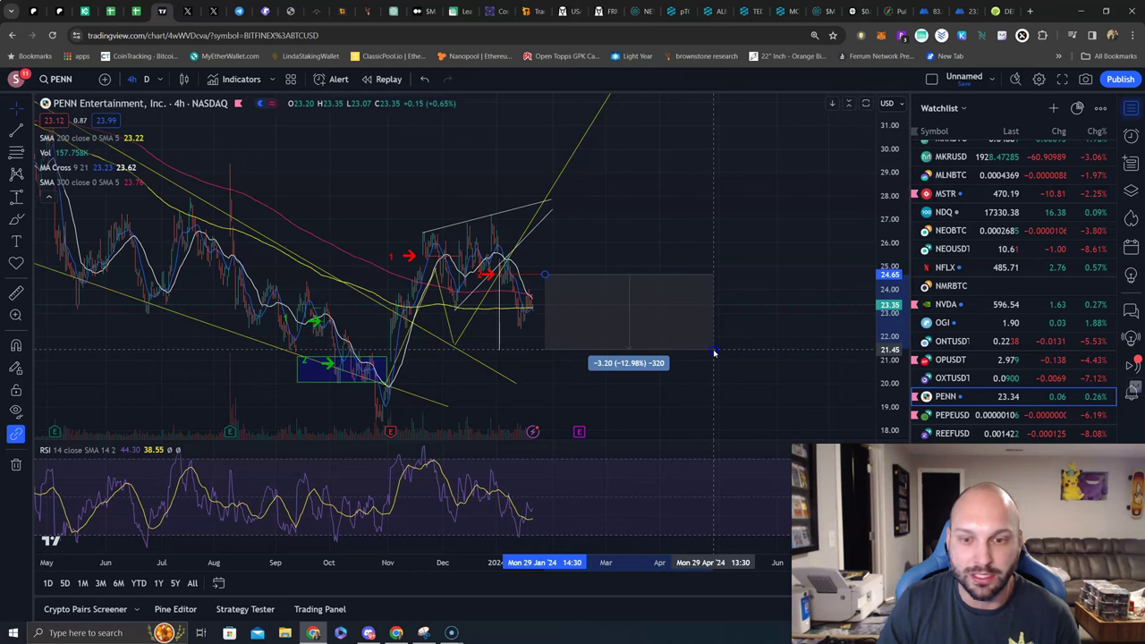
{"action": "left_click_drag", "start_coordinate": [545, 272], "coordinate": [549, 259]}
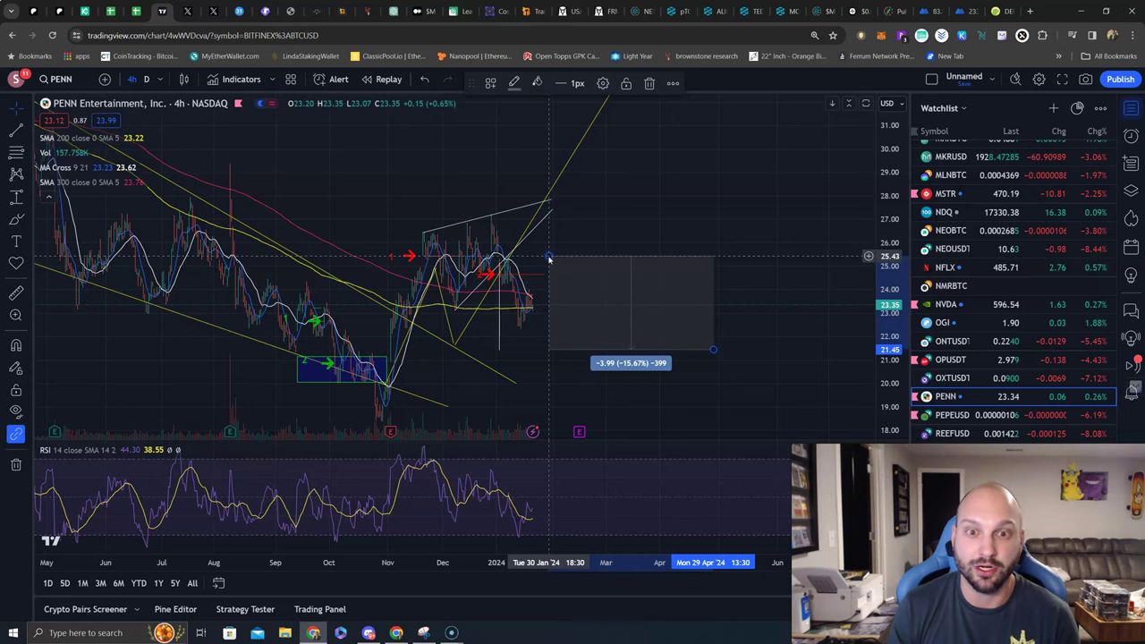
{"action": "left_click_drag", "start_coordinate": [872, 184], "coordinate": [895, 290]}
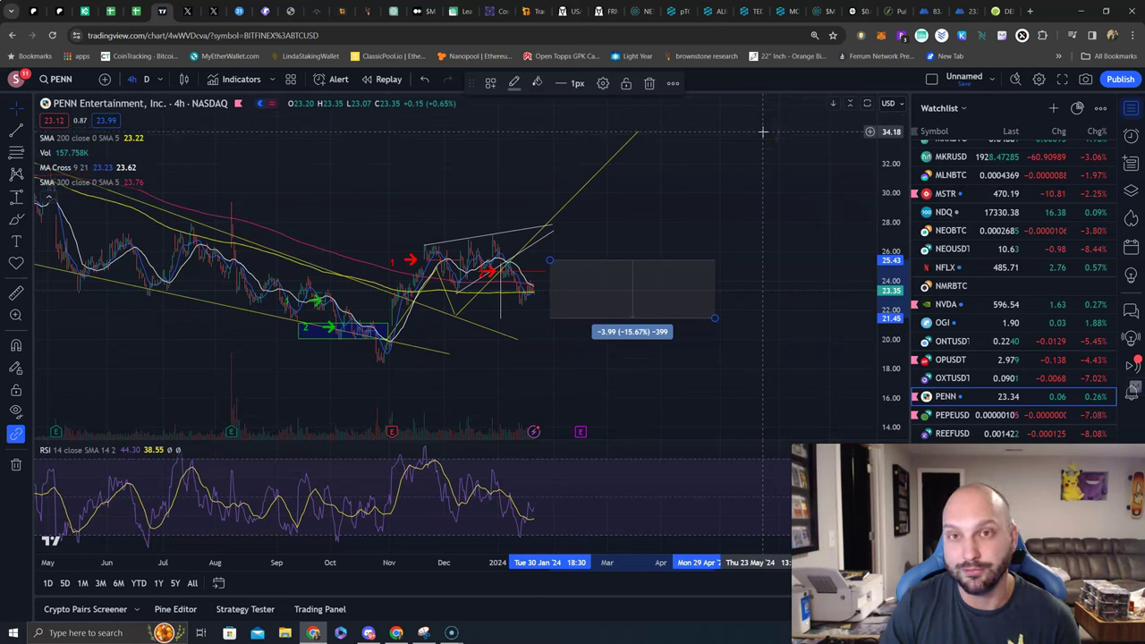
Step: Open the RIOT chart from further down the watchlist and examine its drop to the green support zone
{"action": "scroll", "coordinate": [977, 301], "scroll_direction": "down", "scroll_amount": 3}
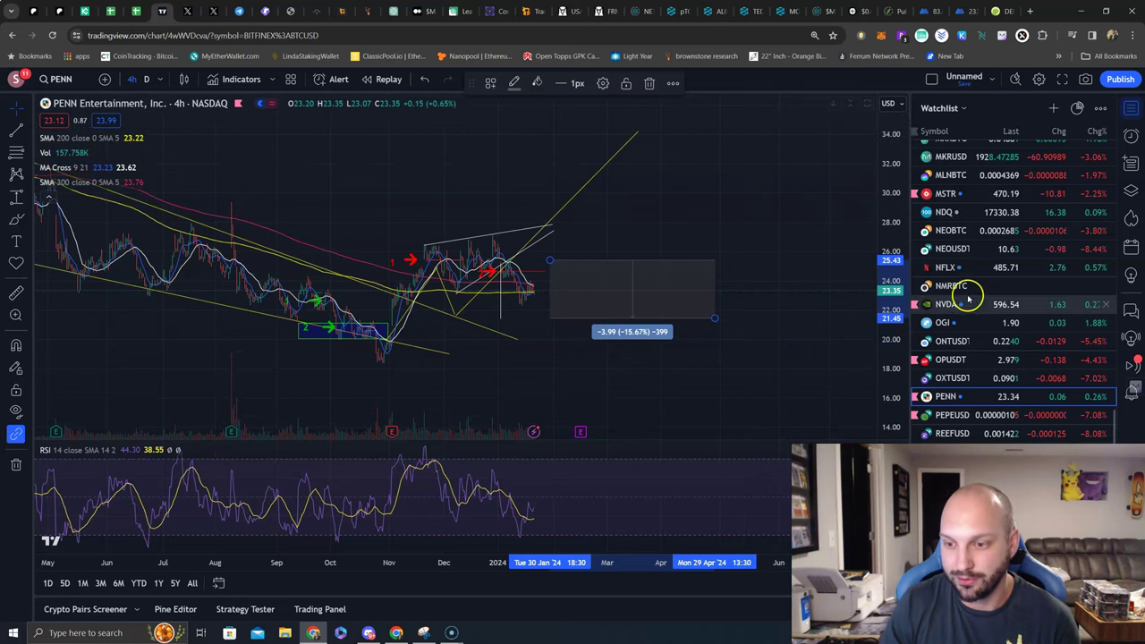
{"action": "left_click", "coordinate": [945, 303]}
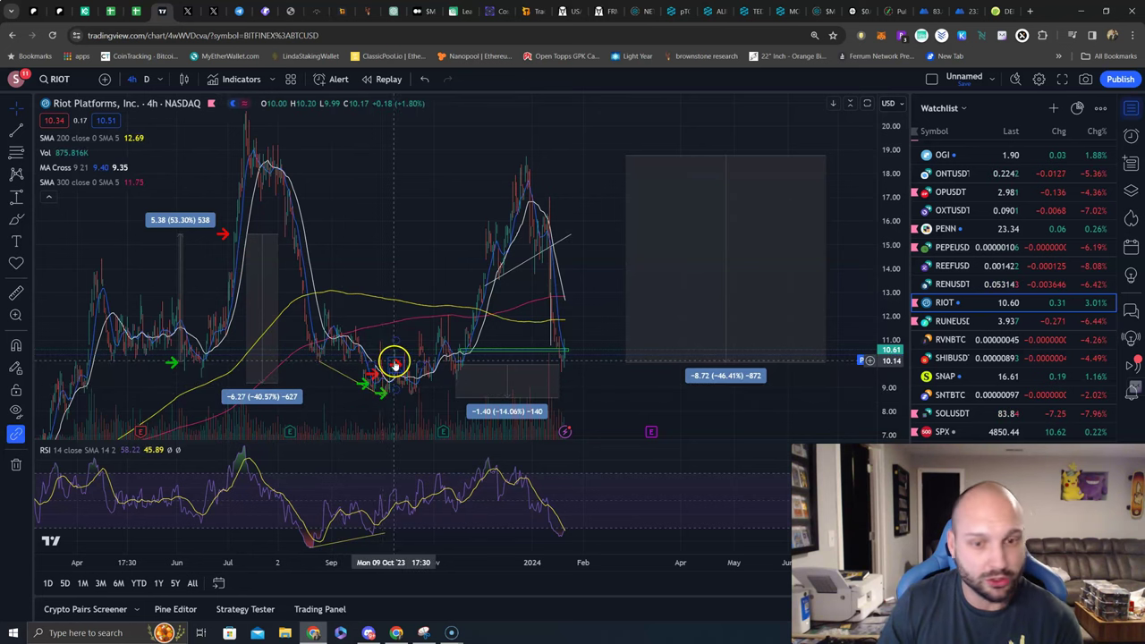
{"action": "scroll", "coordinate": [389, 376], "scroll_direction": "up", "scroll_amount": 2}
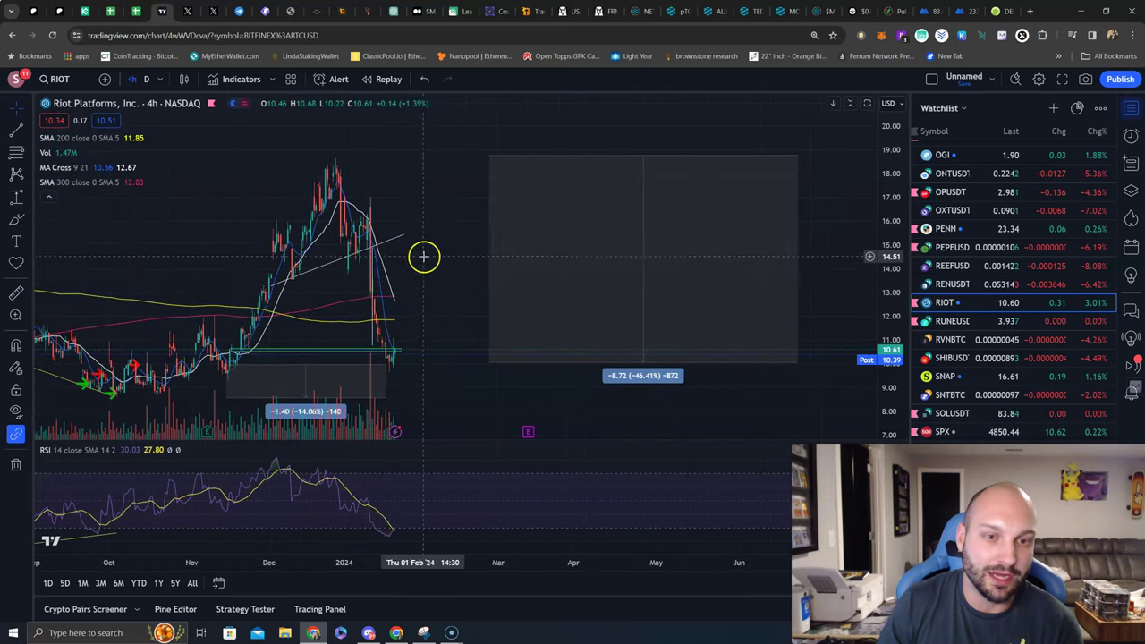
{"action": "scroll", "coordinate": [422, 256], "scroll_direction": "up", "scroll_amount": 2}
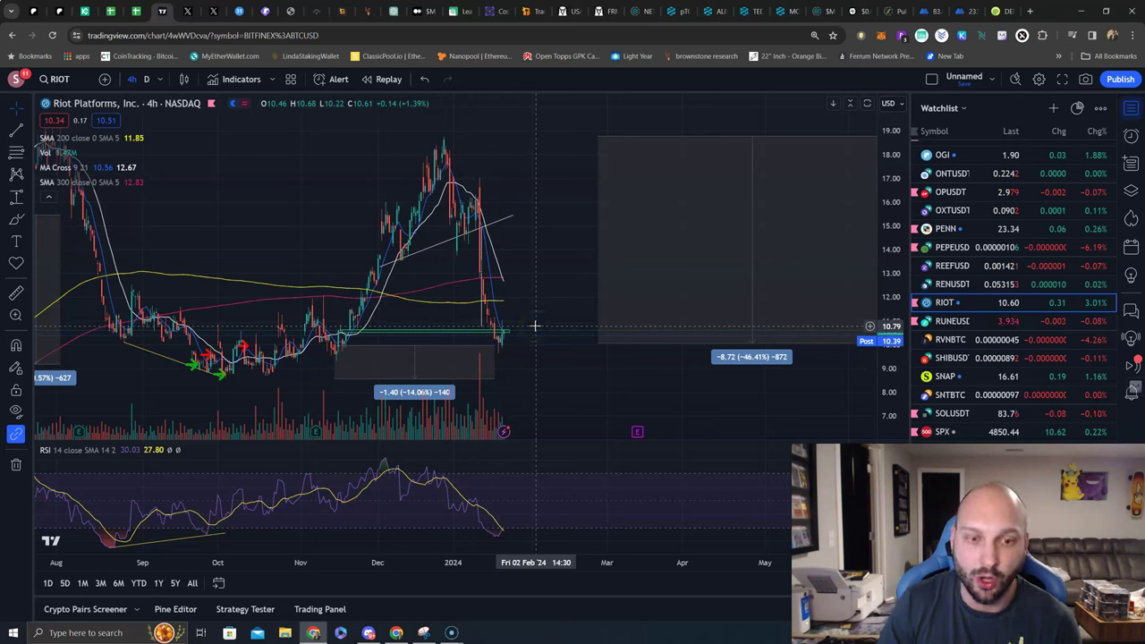
Step: Open the SOLUSDT chart from further down the watchlist and examine its drop below the rising trendline on a compressed price scale
{"action": "left_click", "coordinate": [537, 331]}
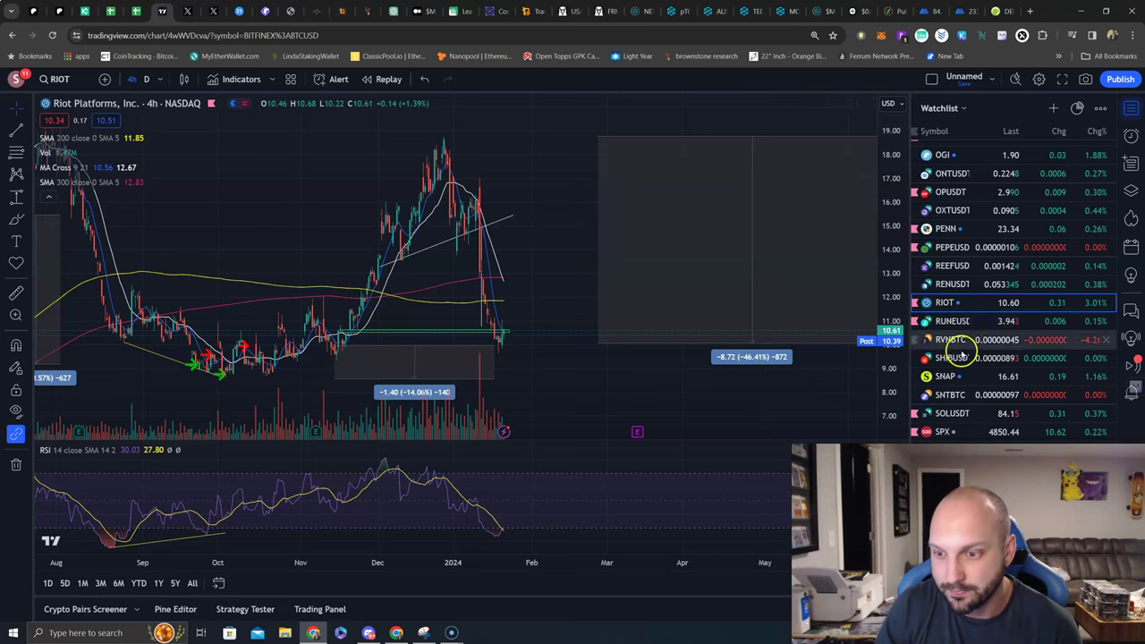
{"action": "scroll", "coordinate": [993, 367], "scroll_direction": "down", "scroll_amount": 2}
{"action": "scroll", "coordinate": [978, 361], "scroll_direction": "down", "scroll_amount": 2}
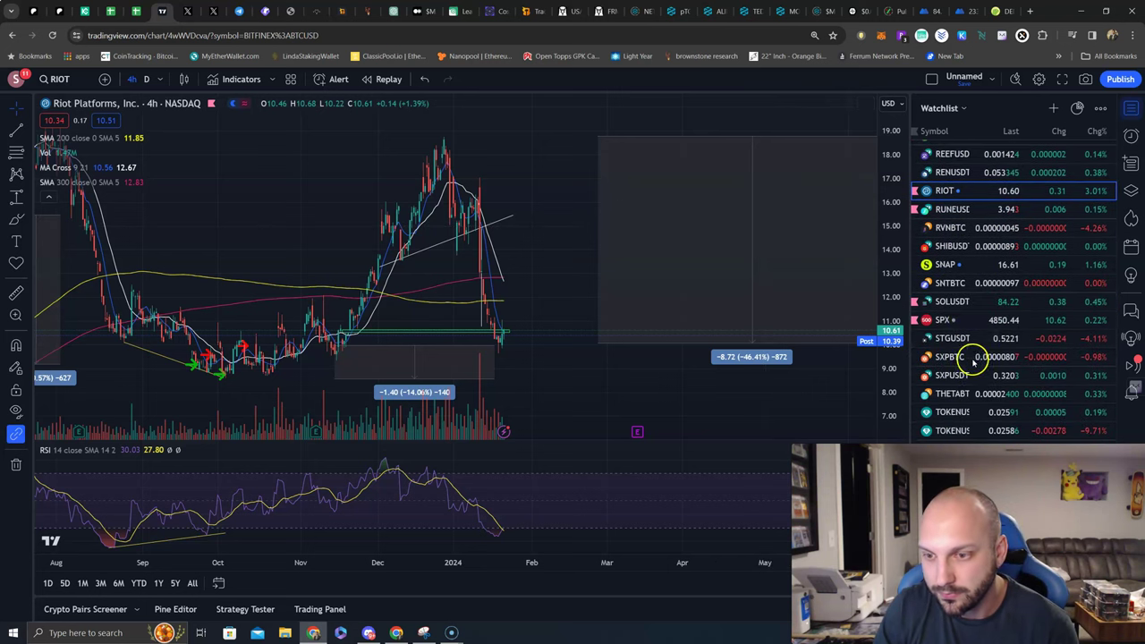
{"action": "left_click", "coordinate": [947, 303]}
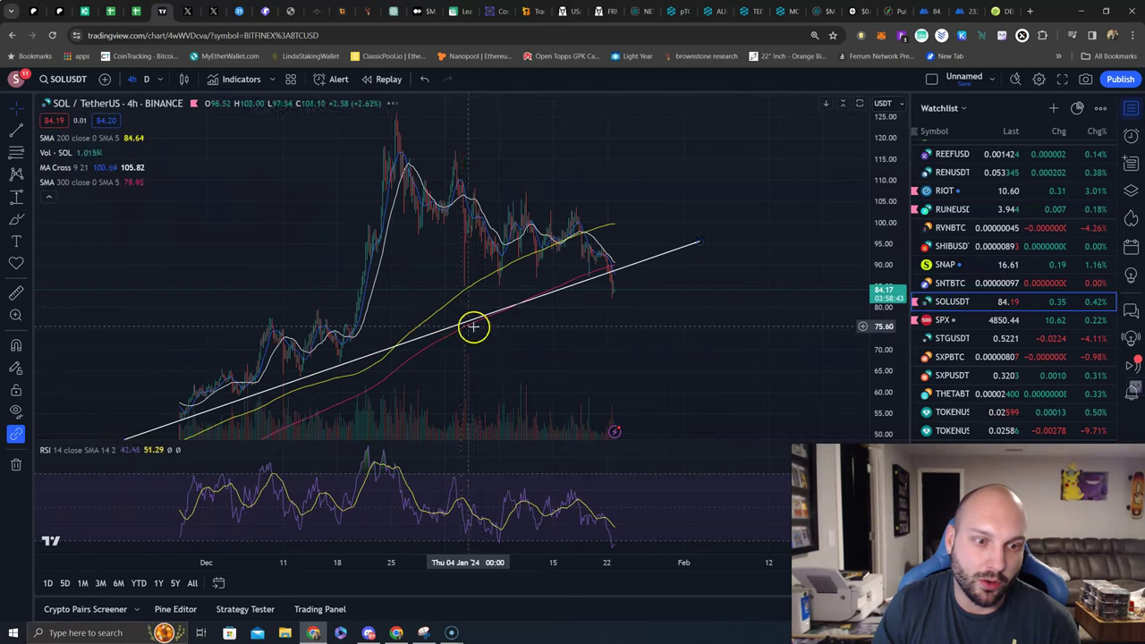
{"action": "scroll", "coordinate": [474, 326], "scroll_direction": "down", "scroll_amount": 3}
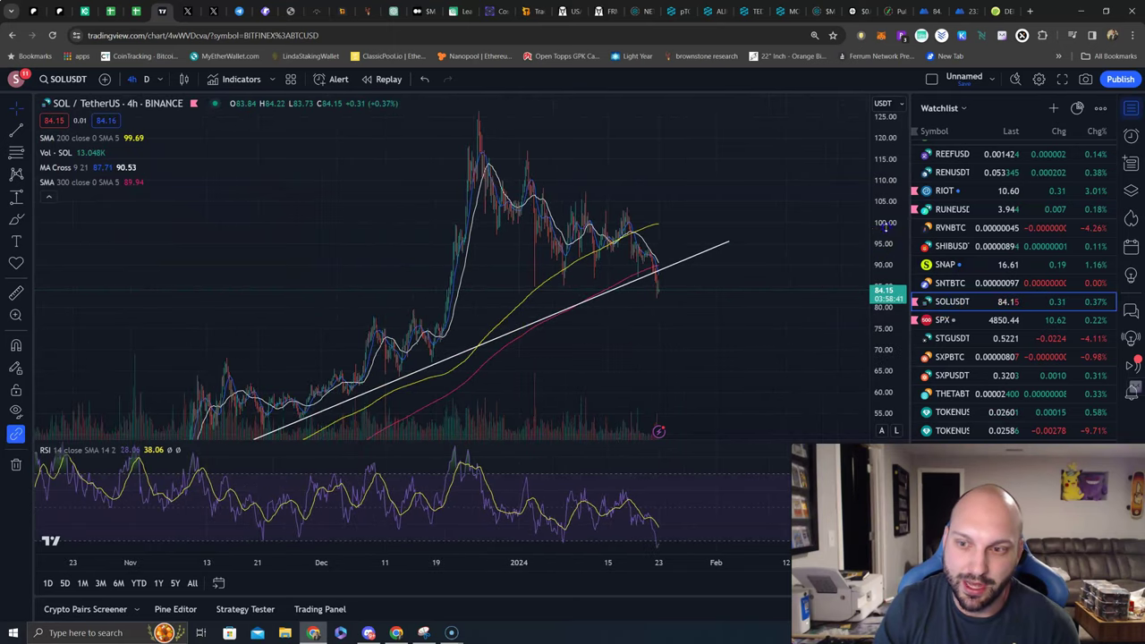
{"action": "left_click_drag", "start_coordinate": [886, 239], "coordinate": [886, 304]}
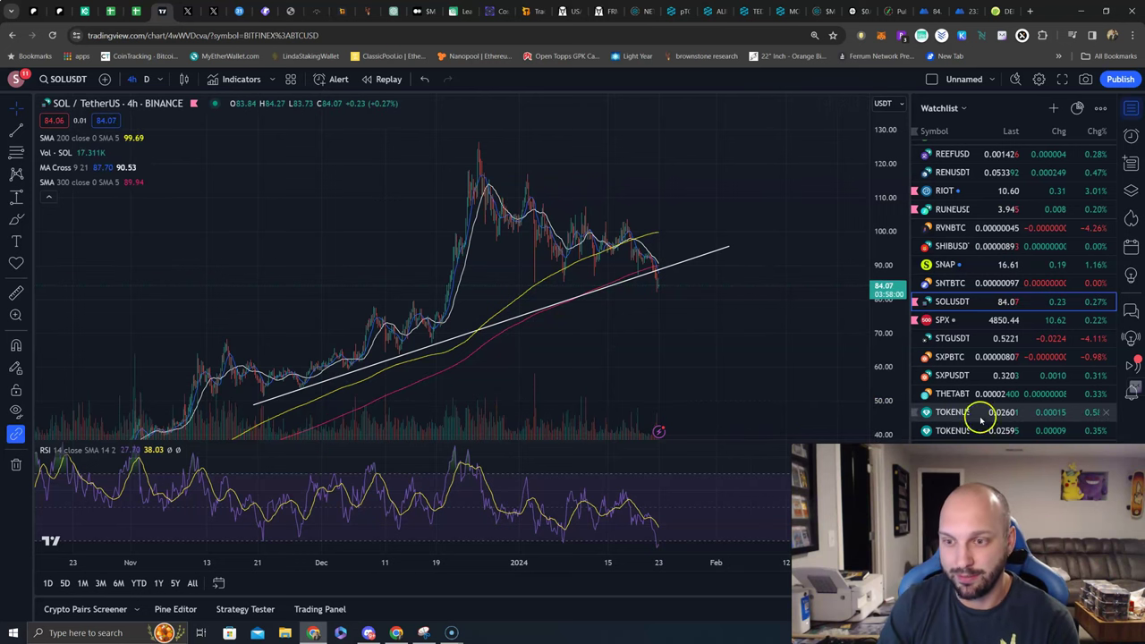
Step: Return to the Binance BTCUSD chart near the start of the watchlist and examine its fall below the rising trendline
{"action": "scroll", "coordinate": [941, 425], "scroll_direction": "down", "scroll_amount": 4}
{"action": "scroll", "coordinate": [960, 428], "scroll_direction": "up", "scroll_amount": 6}
{"action": "scroll", "coordinate": [967, 426], "scroll_direction": "up", "scroll_amount": 6}
{"action": "scroll", "coordinate": [967, 427], "scroll_direction": "up", "scroll_amount": 15}
{"action": "left_click", "coordinate": [946, 279]}
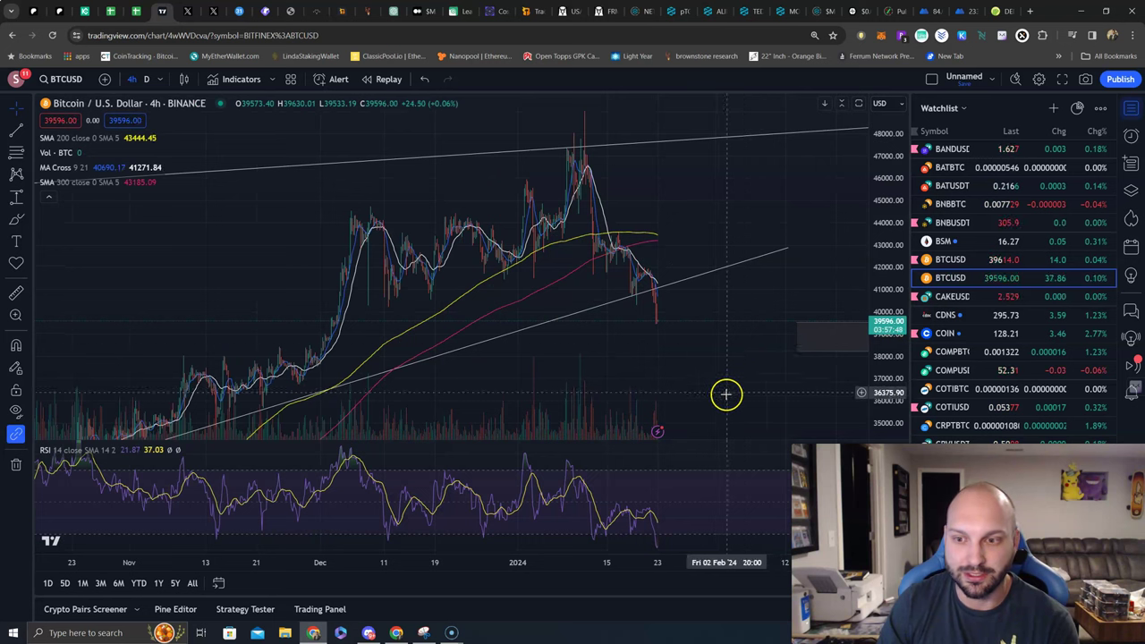
{"action": "scroll", "coordinate": [726, 400], "scroll_direction": "down", "scroll_amount": 2}
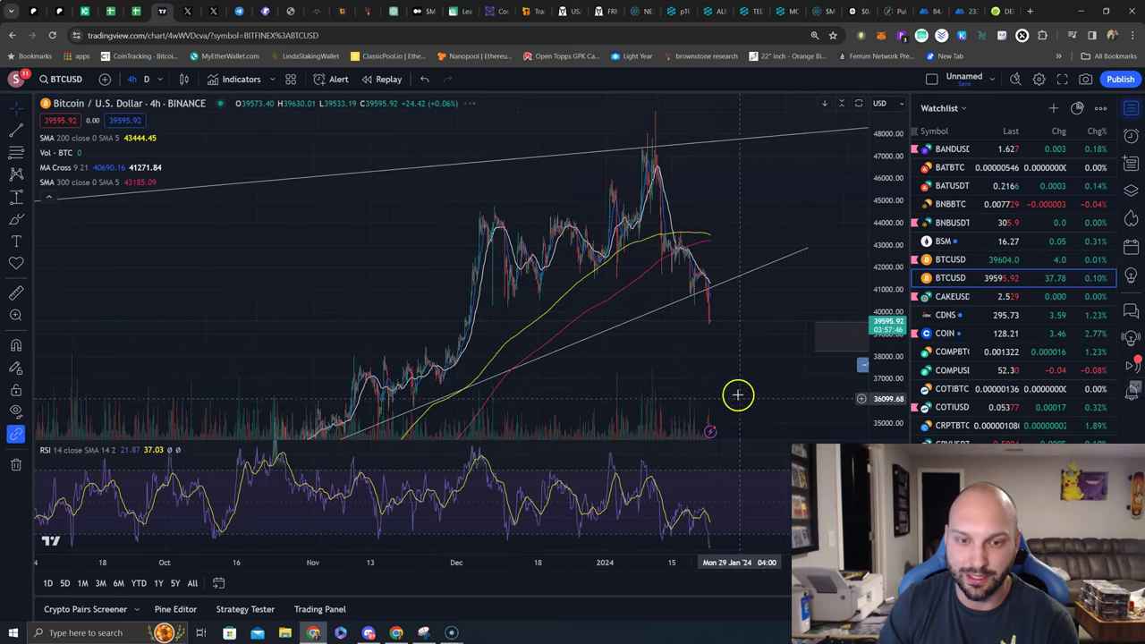
{"action": "left_click_drag", "start_coordinate": [734, 391], "coordinate": [659, 358]}
{"action": "scroll", "coordinate": [648, 343], "scroll_direction": "down", "scroll_amount": 1}
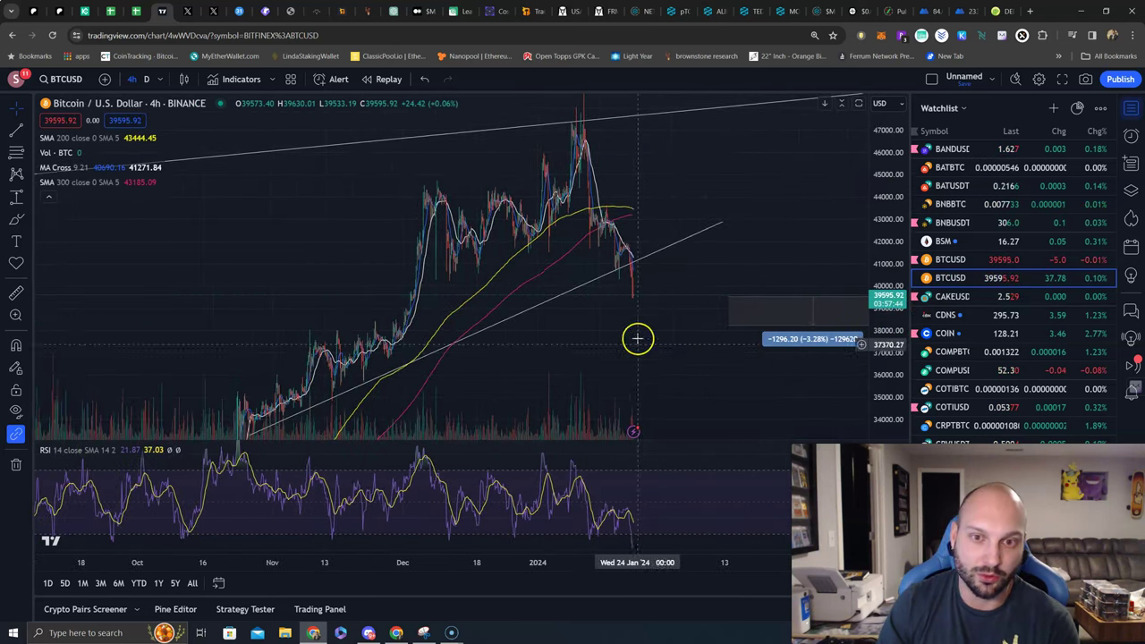